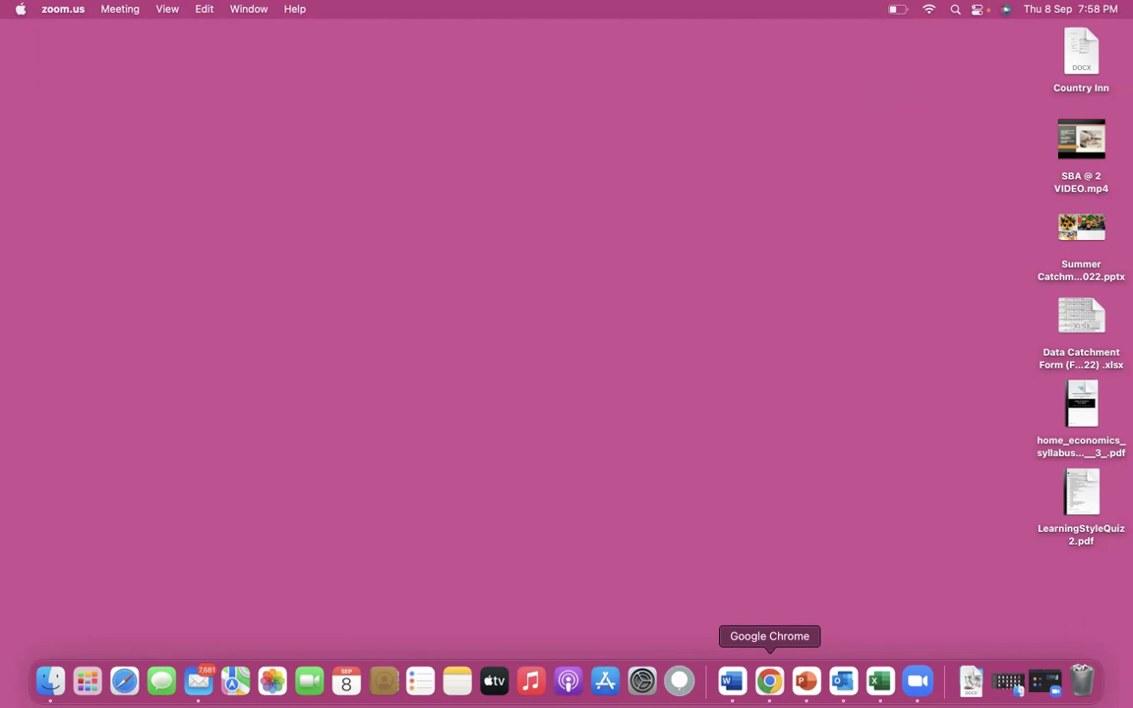
- Go to the 07-FCM class's Classwork in Google Classroom and find the Grade 7 Diagnostic Test September 2021 form
click(769, 680)
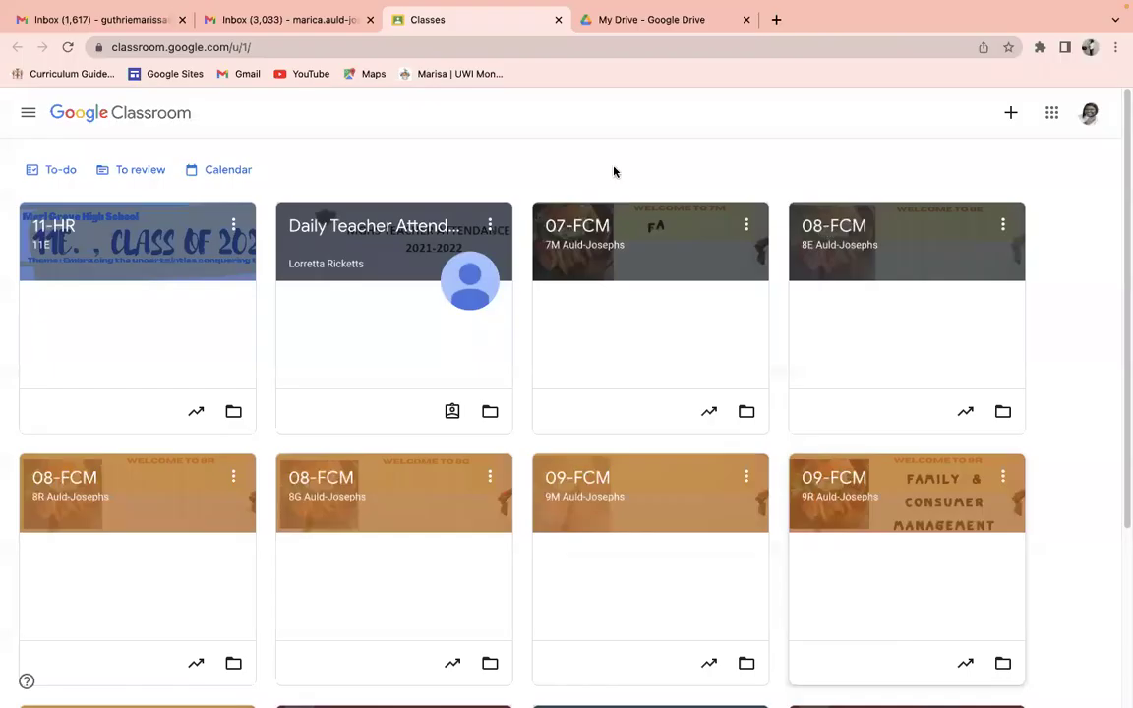
click(224, 16)
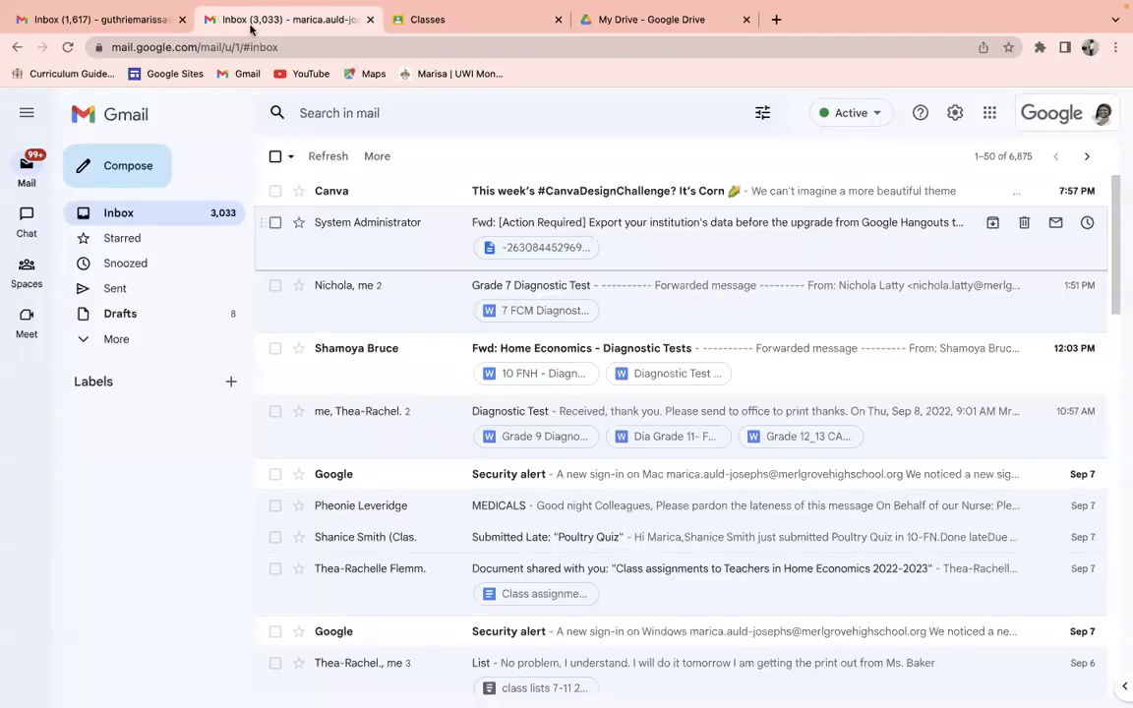
click(990, 115)
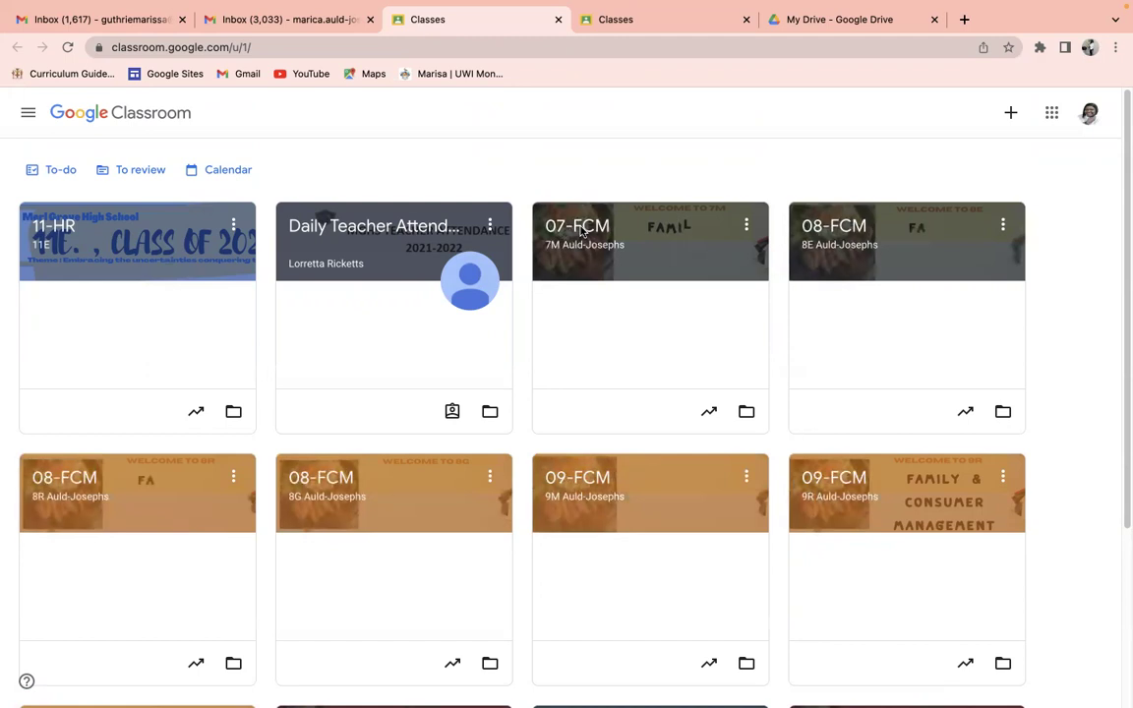
click(599, 263)
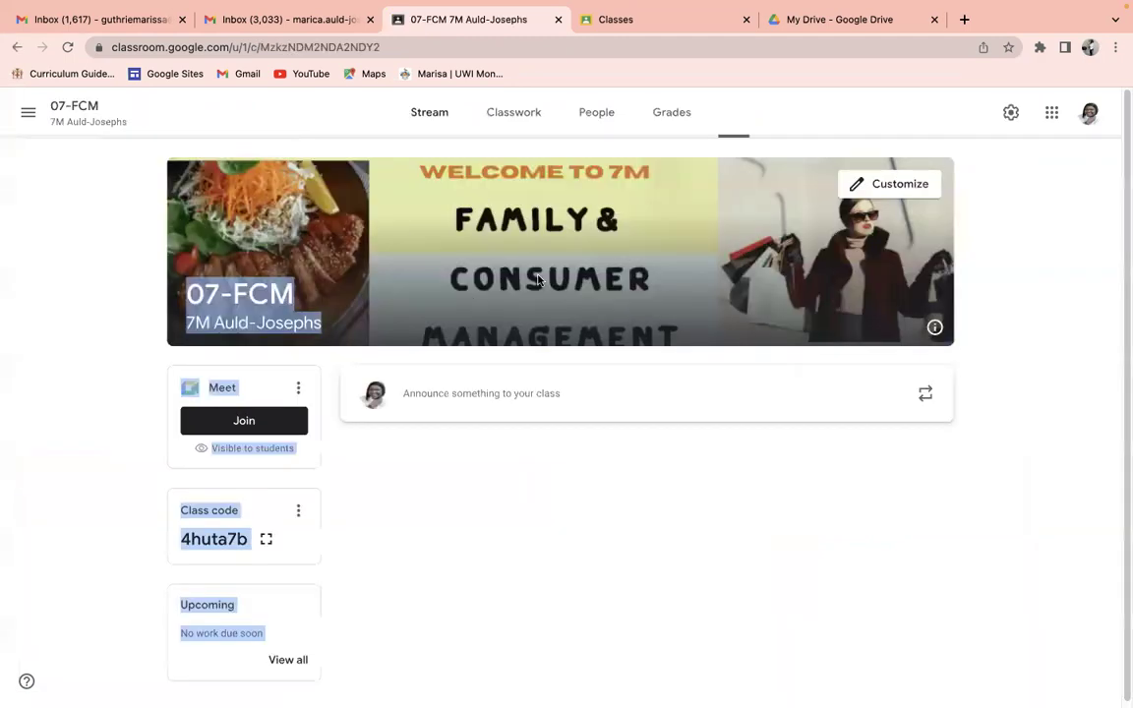
click(519, 118)
scroll(492, 472, down, 7)
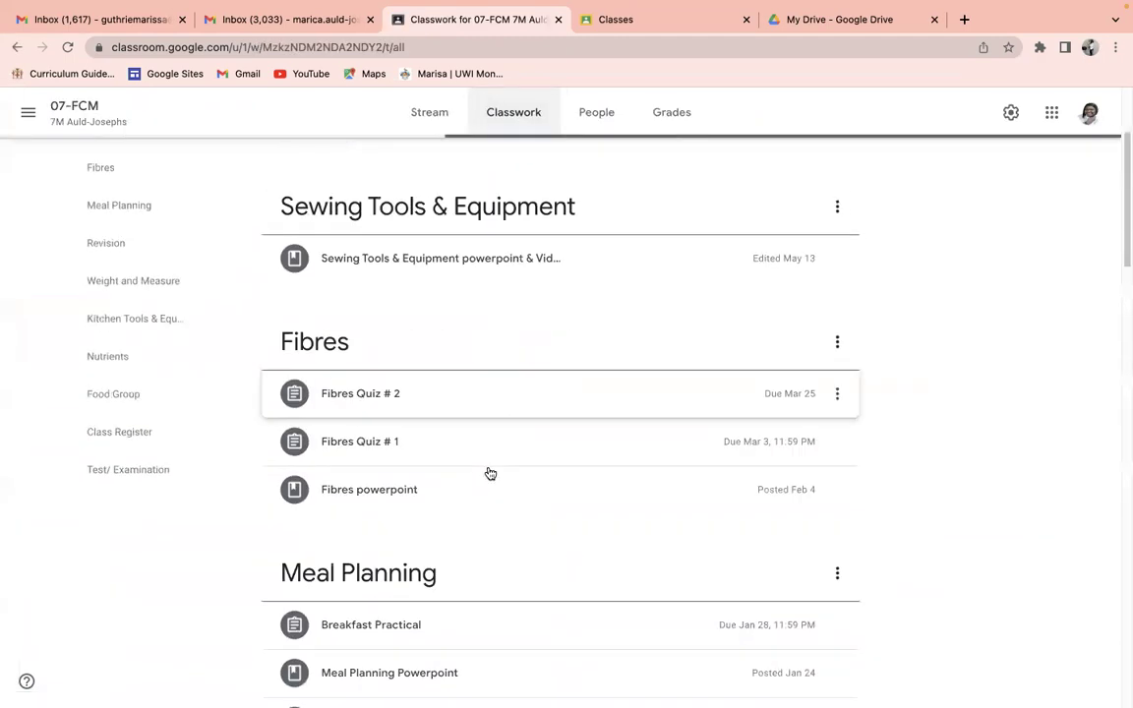
scroll(489, 474, down, 10)
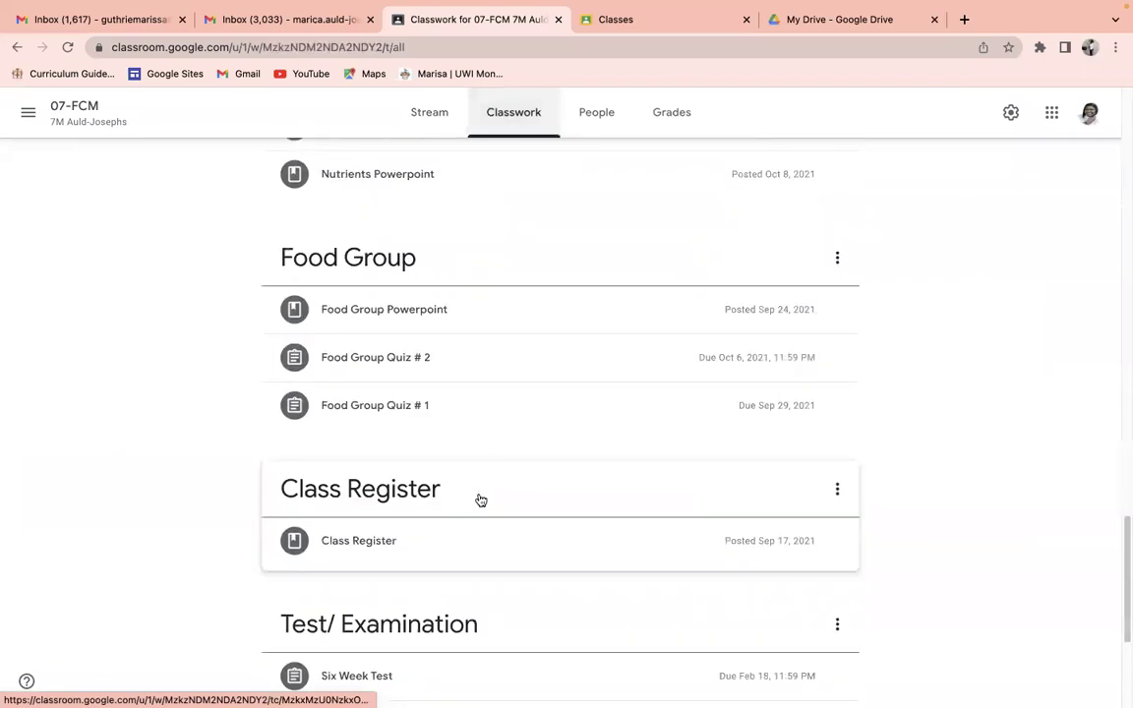
scroll(462, 550, down, 2)
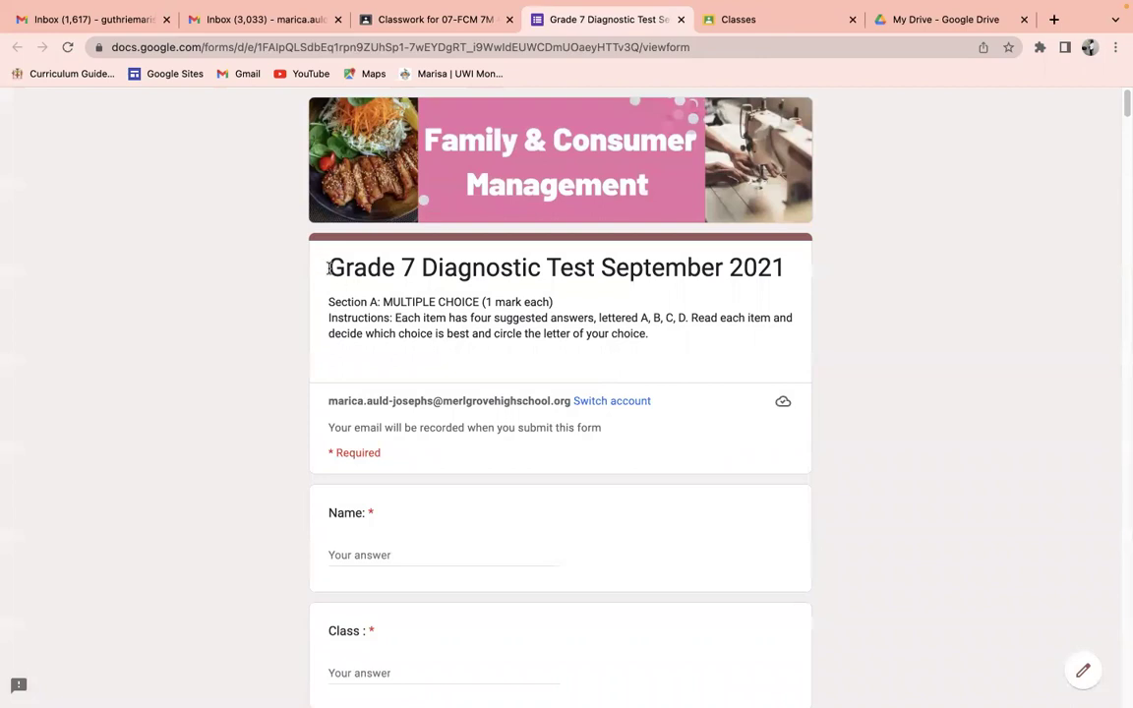
- Copy the form's text from the title through question 10's answers
drag(329, 268, 469, 513)
right_click(403, 176)
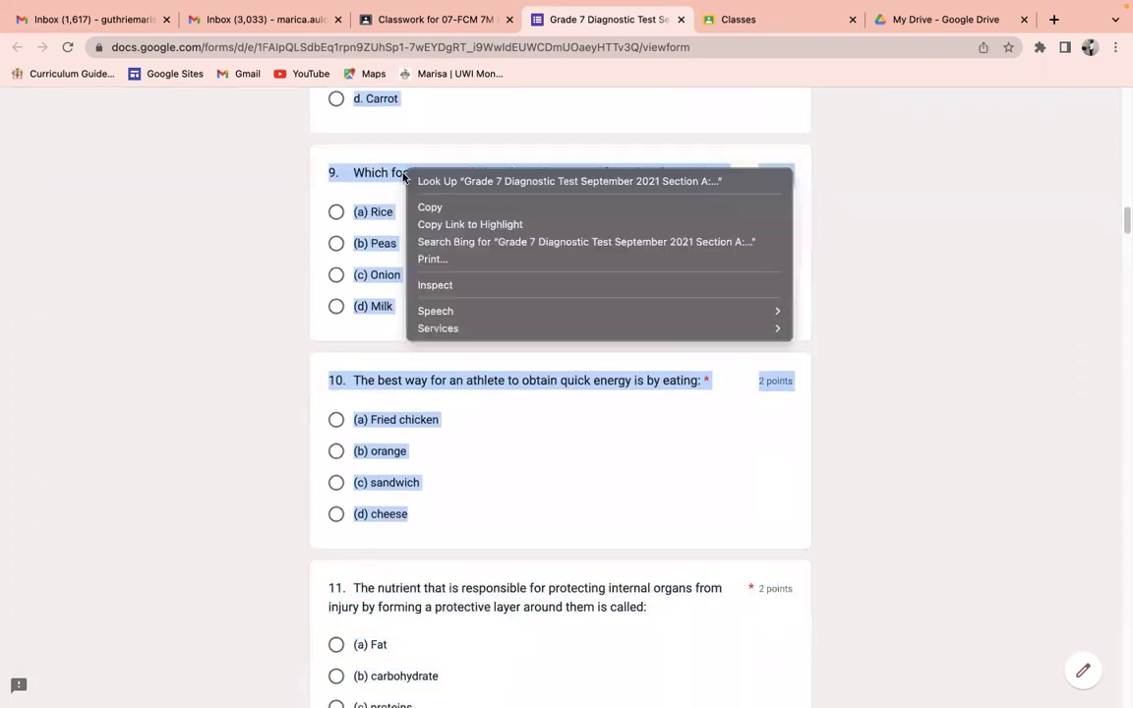
click(430, 206)
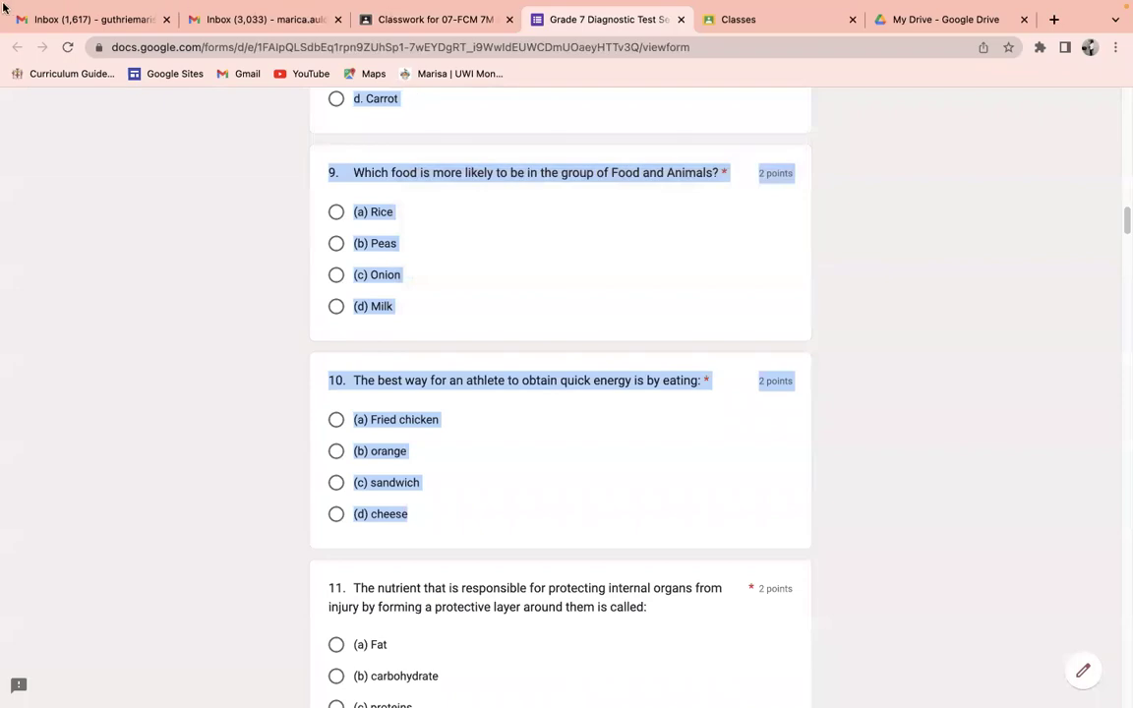
- Paste the copied quiz text into a new blank Word document, Document5
click(51, 30)
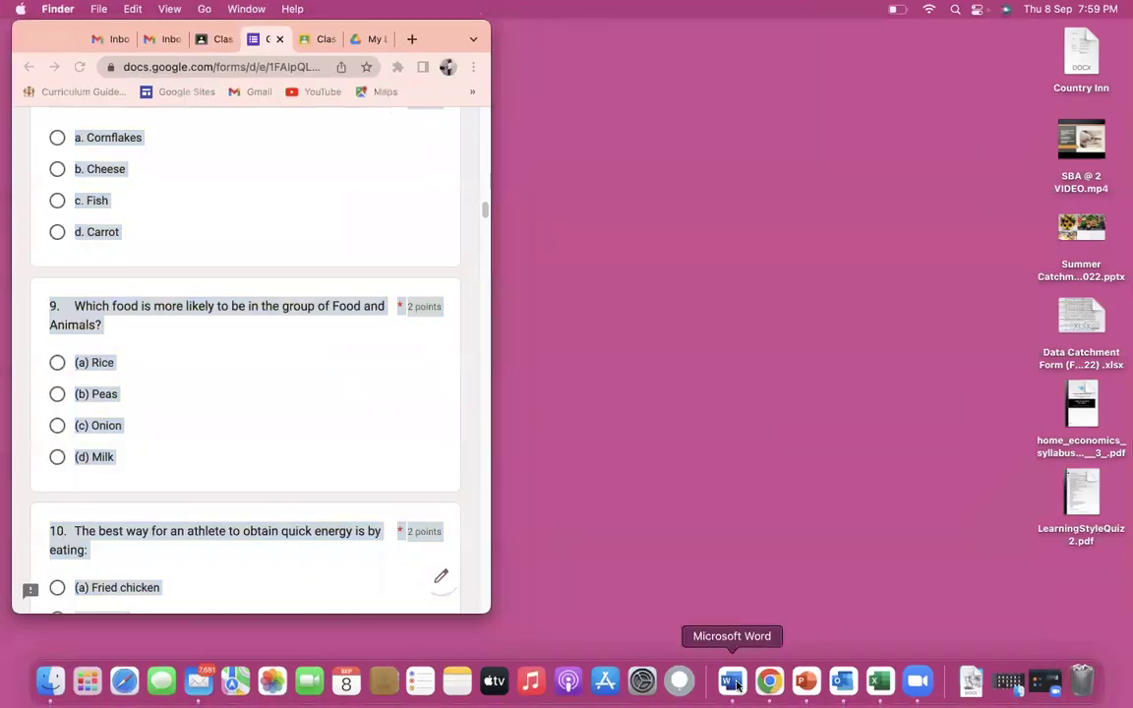
click(731, 687)
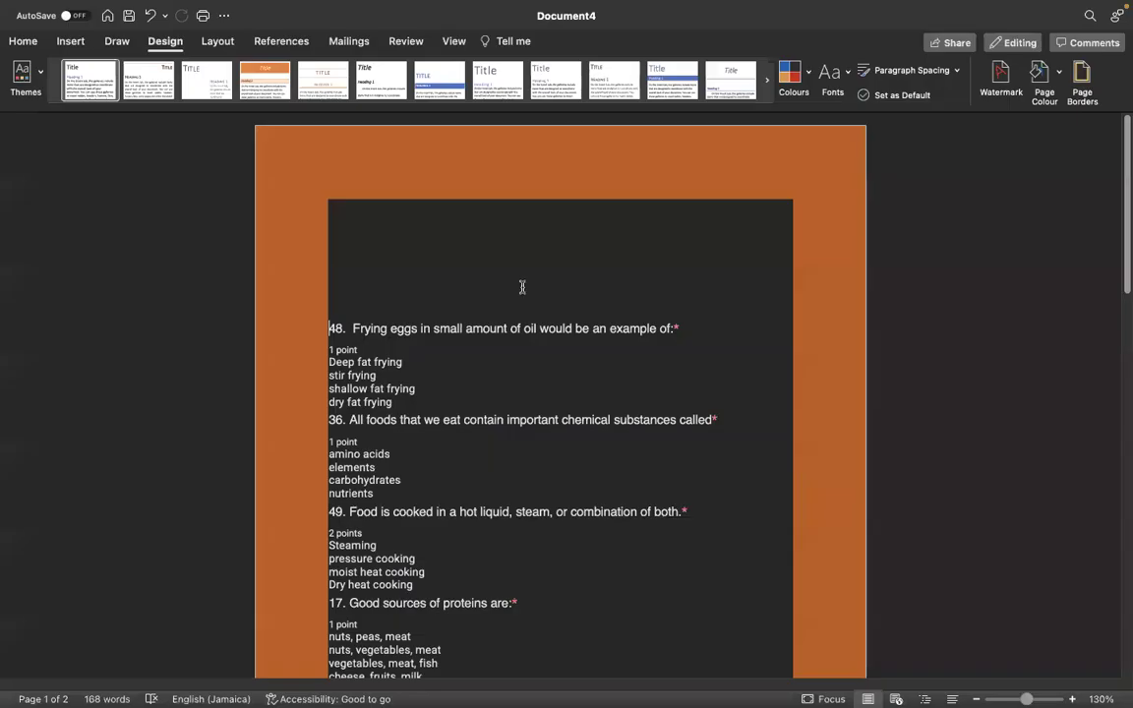
mouse_move(26, 6)
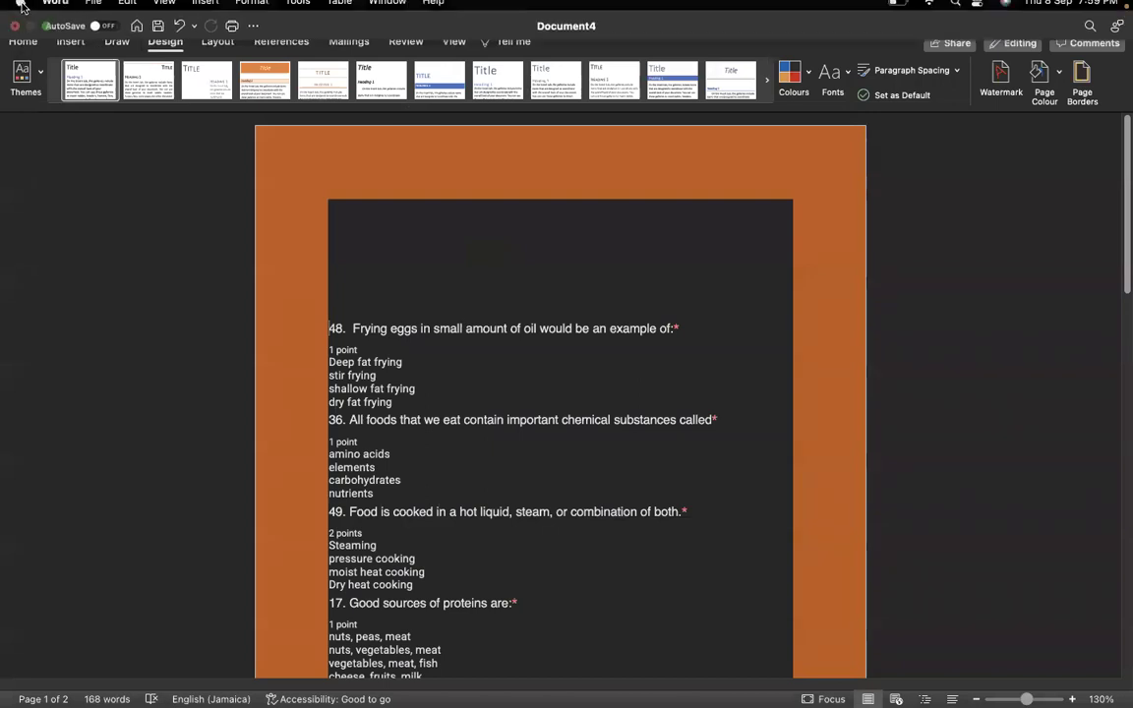
click(92, 9)
click(93, 34)
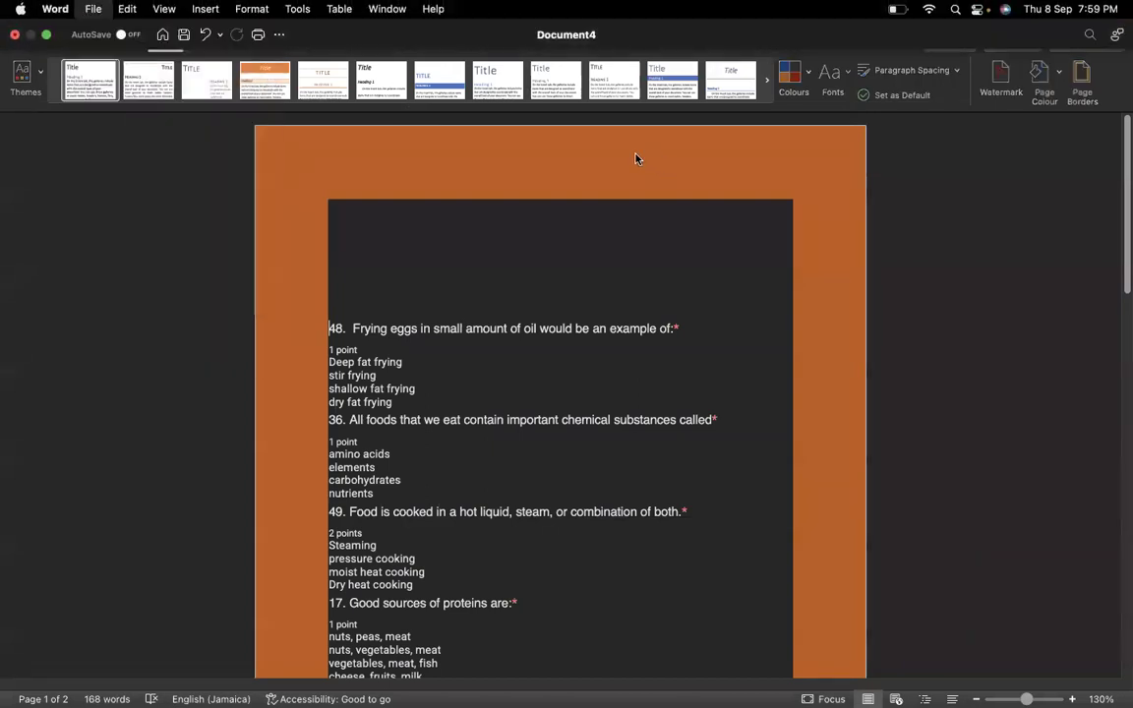
right_click(363, 205)
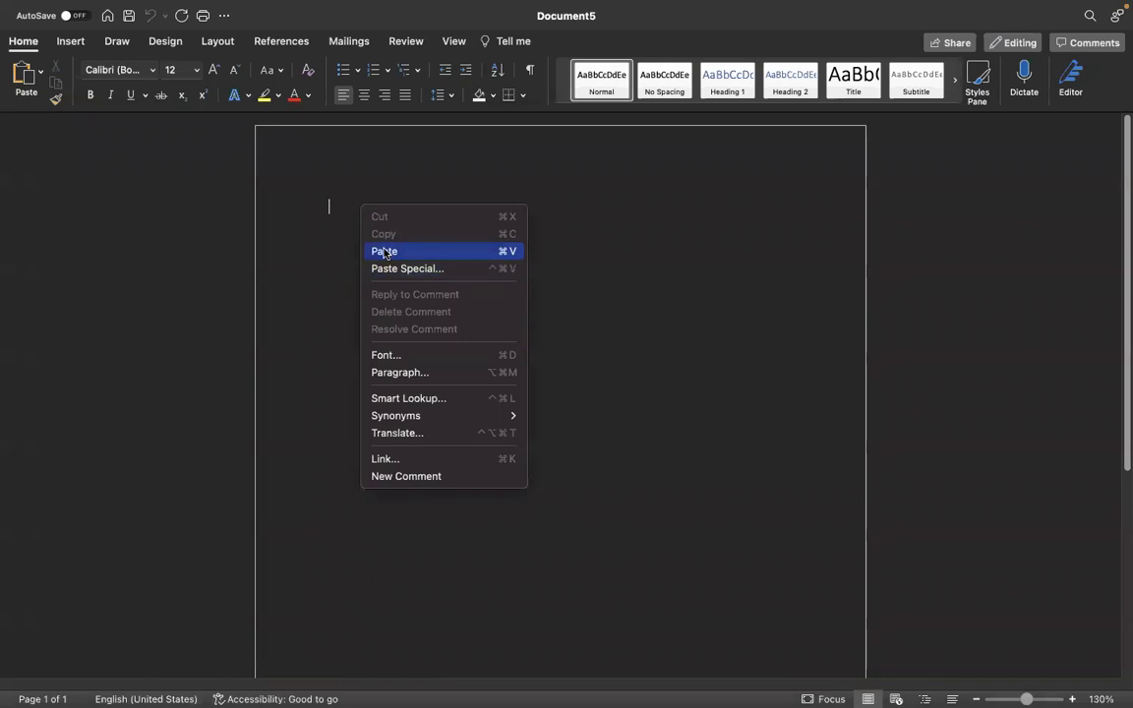
click(384, 250)
scroll(451, 438, up, 10)
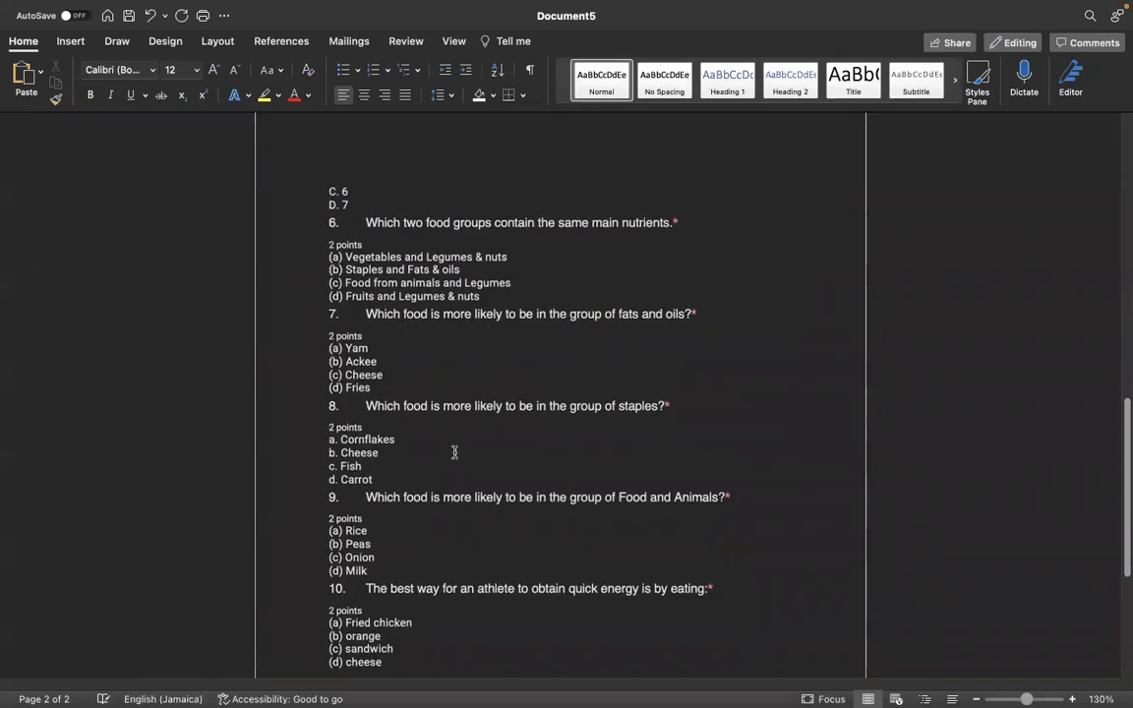
scroll(454, 456, up, 10)
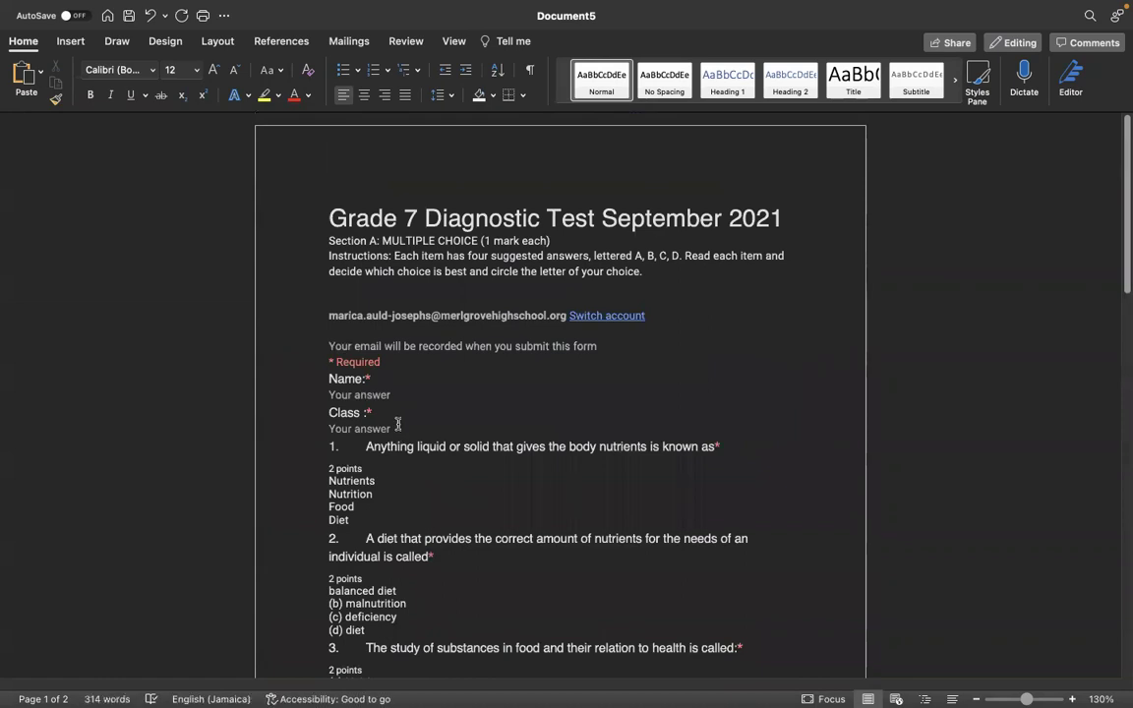
- Delete the email-through-Class answer lines and the Section A instructions block
drag(397, 424, 343, 318)
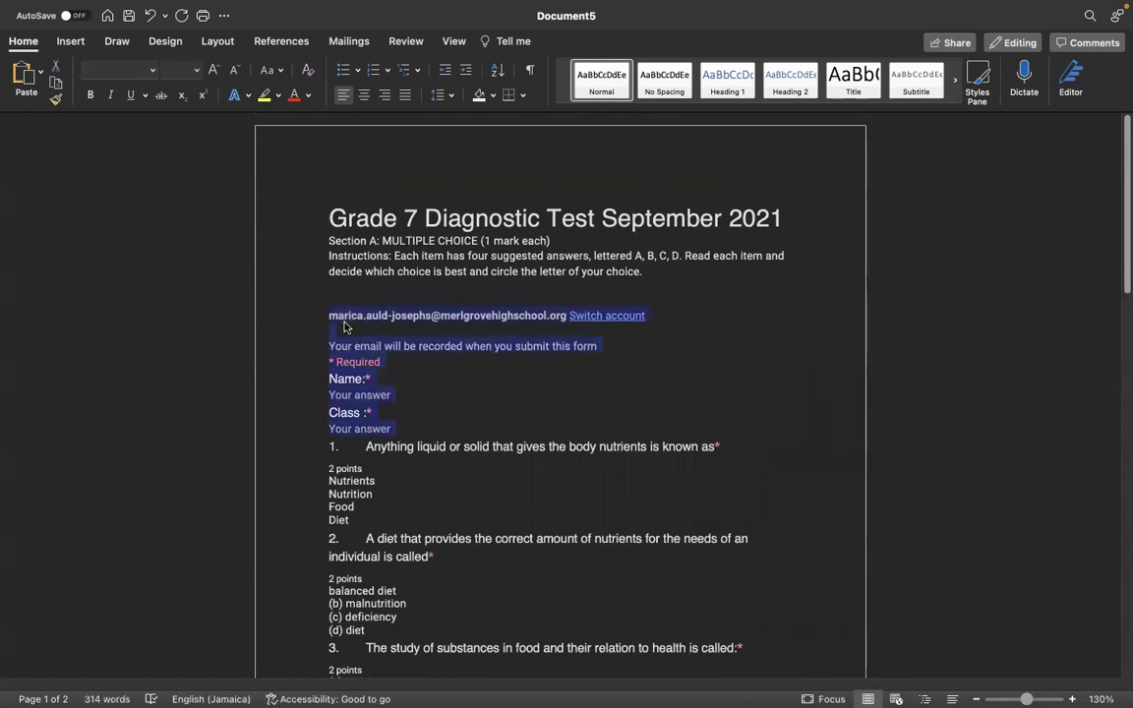
key(BackSpace)
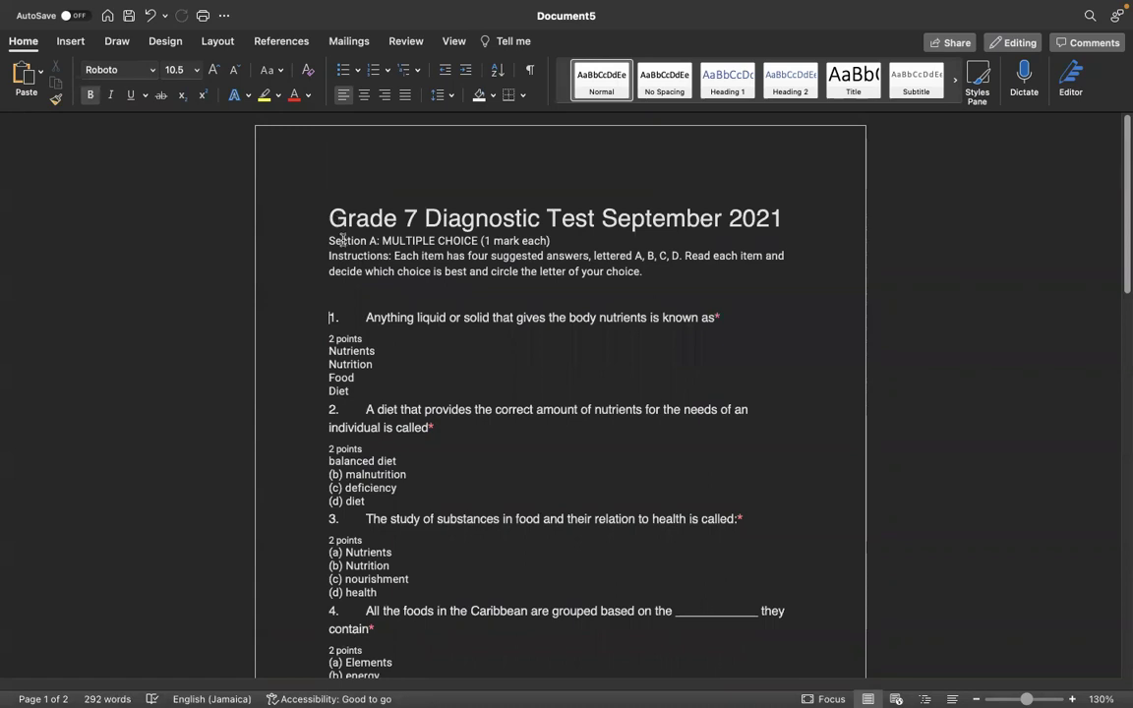
drag(331, 241, 599, 288)
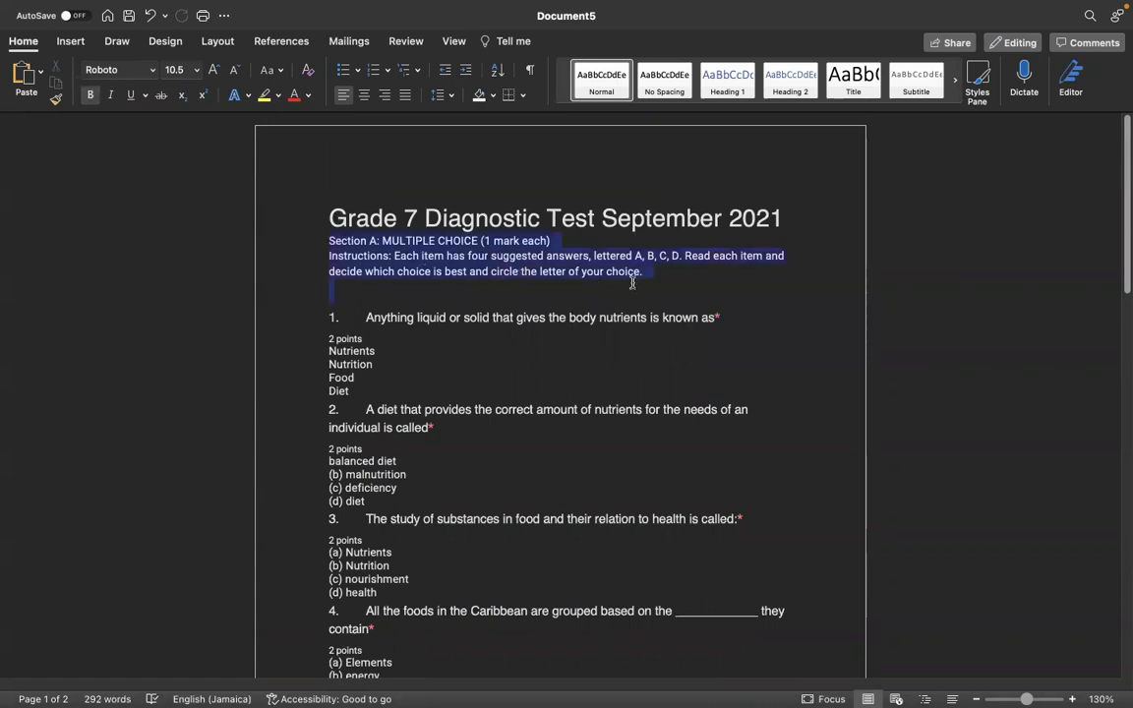
key(BackSpace)
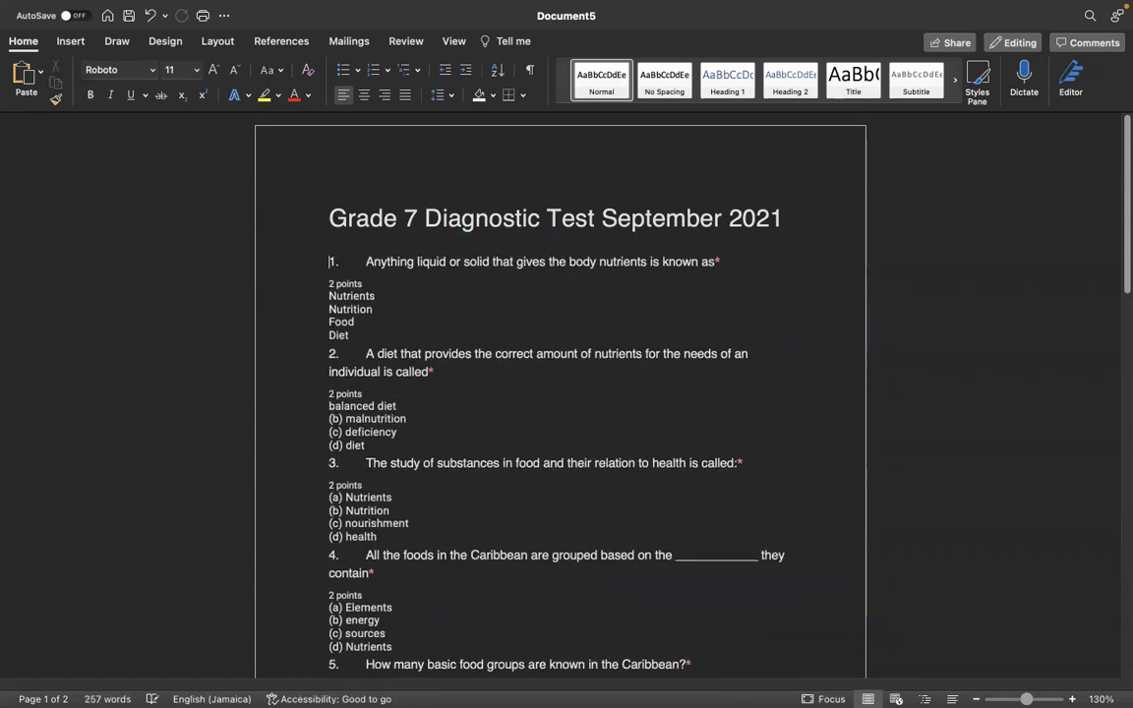
- Add a 'Name:' line and a 'Teacher' line below the title
key(Return)
key(Return)
key(Return)
key(Return)
click(369, 262)
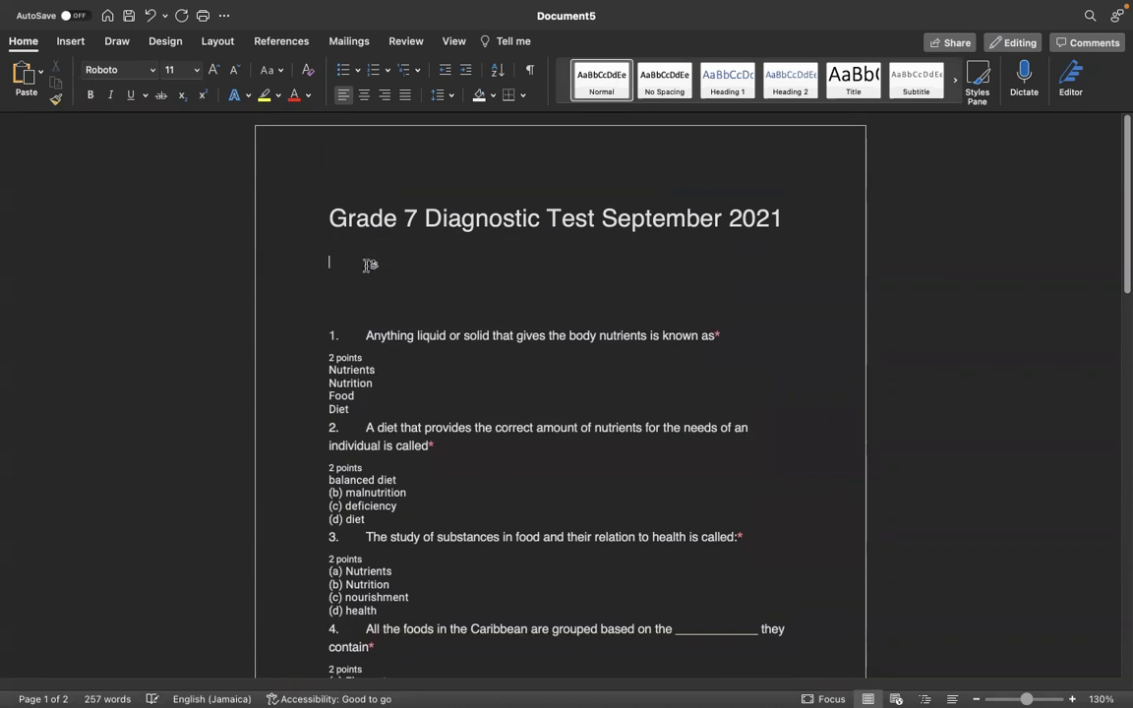
text(Name:)
key(Return)
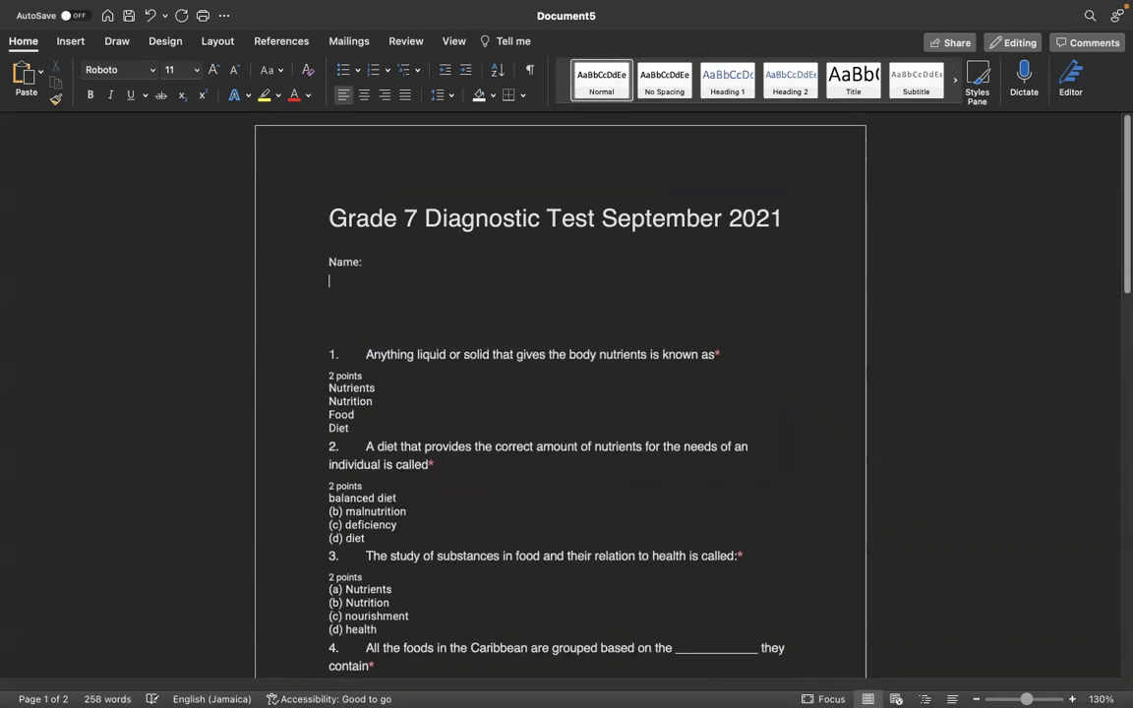
text(Teacher)
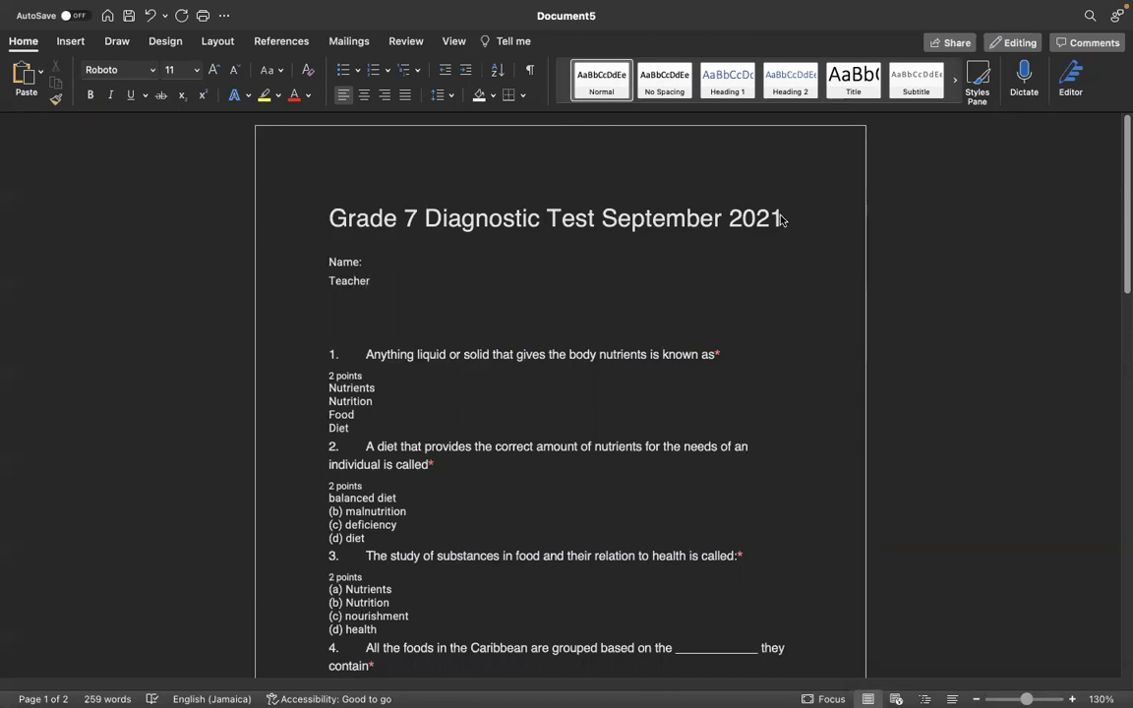
- Delete the title line and question 1's asterisk and '2 points' line, then undo the last deletion
click(389, 295)
drag(328, 218, 824, 217)
key(BackSpace)
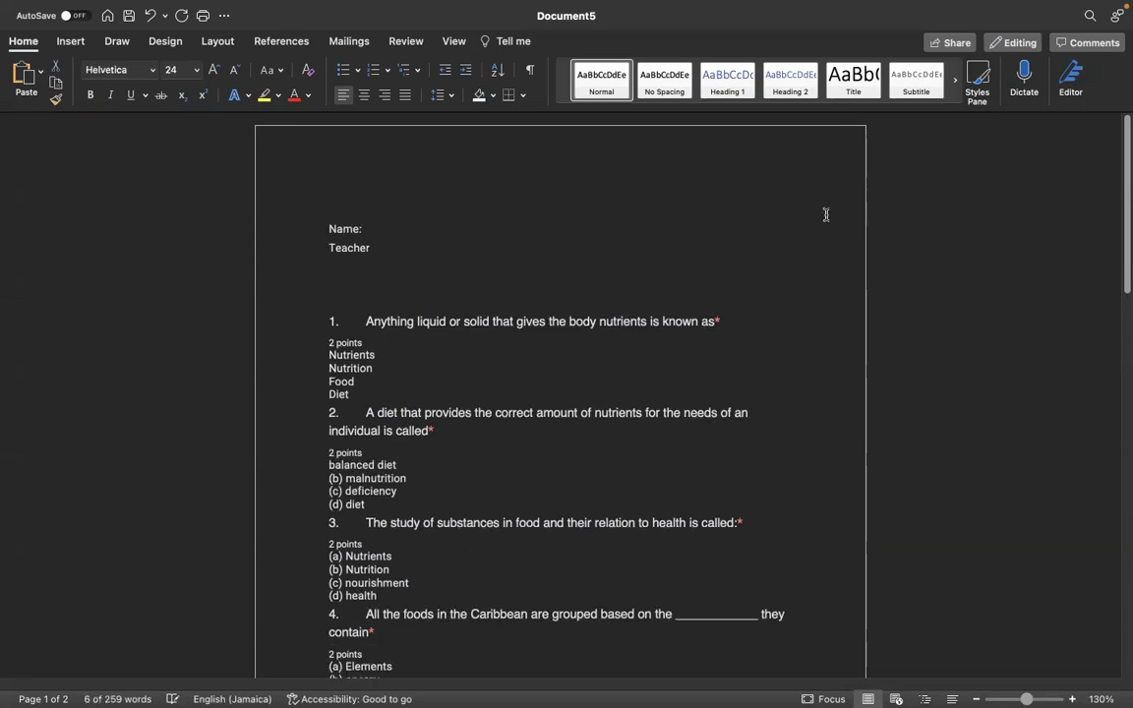
click(727, 320)
key(BackSpace)
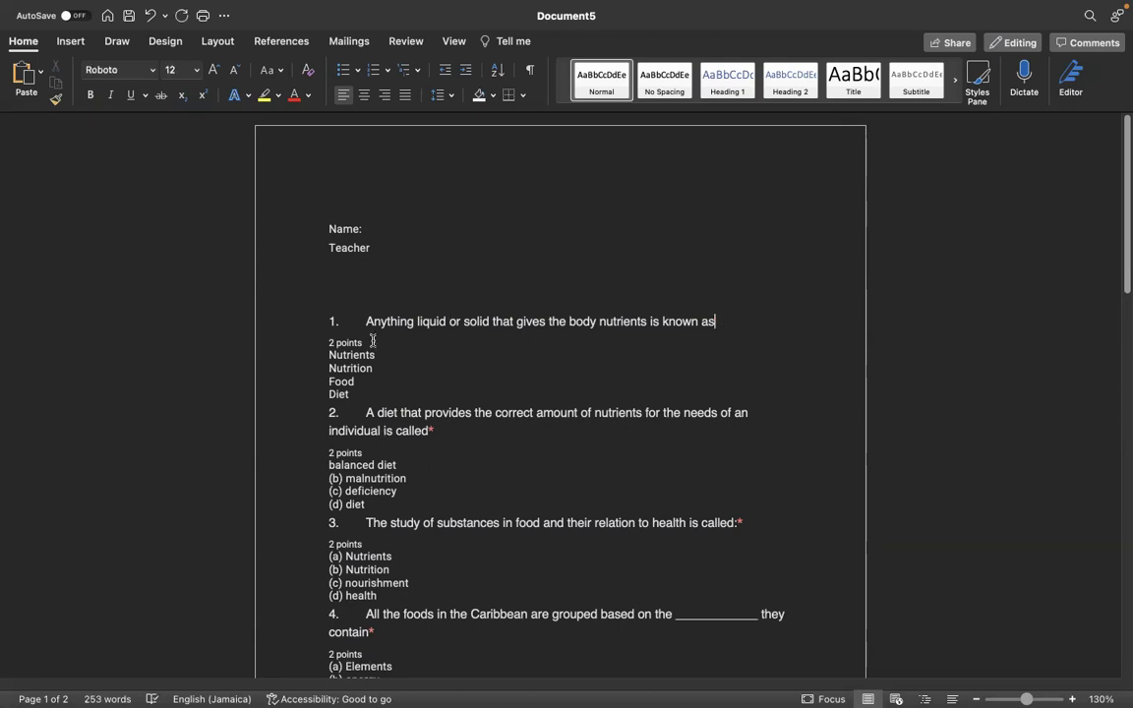
drag(373, 340, 339, 346)
key(BackSpace)
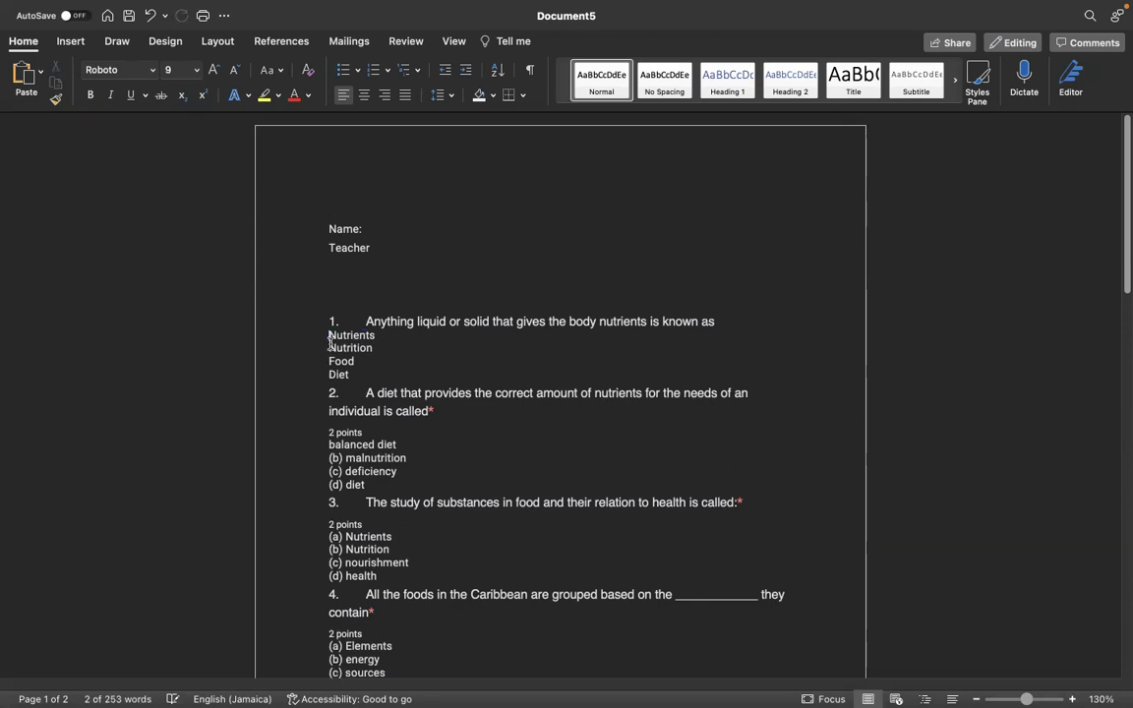
key(super+z)
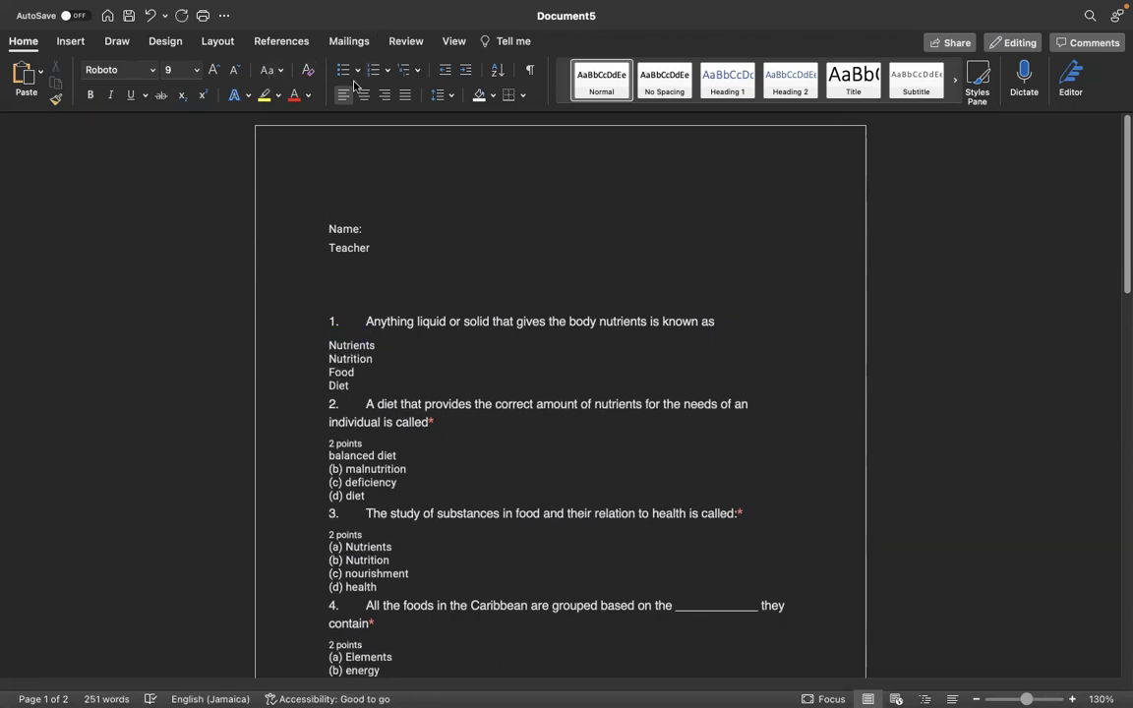
- Remove the asterisk and '2 points' lines from questions 2 and 3, adding a blank line after '(d) diet'
click(430, 418)
key(BackSpace)
drag(362, 444, 330, 446)
key(BackSpace)
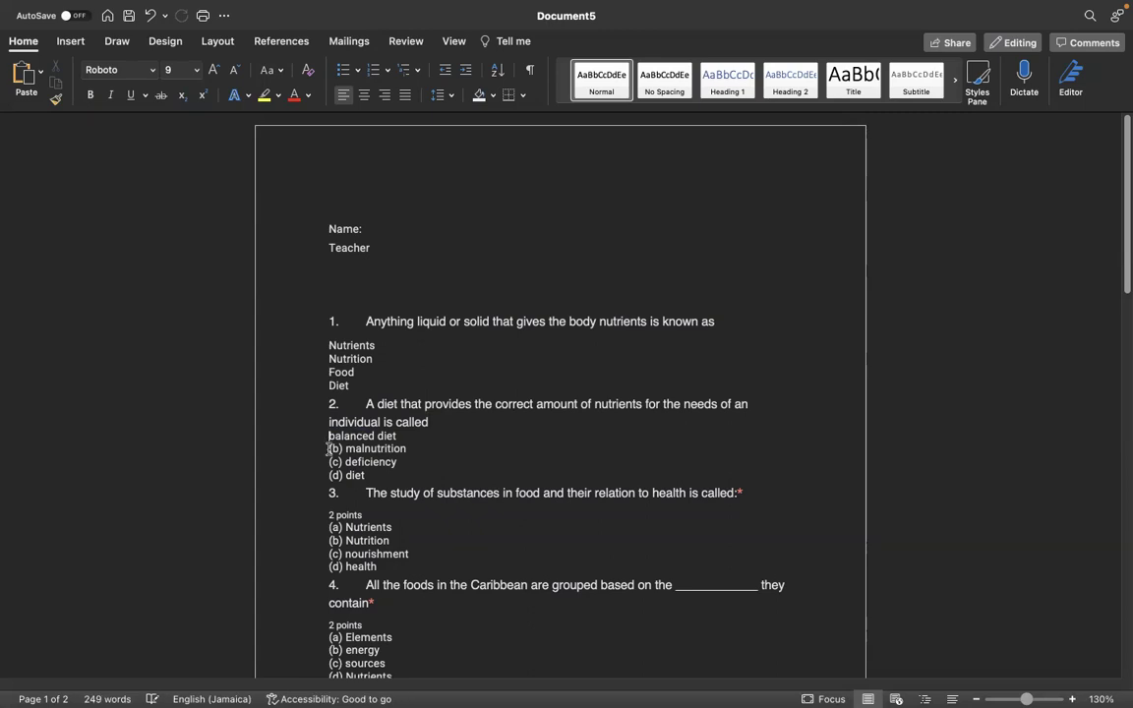
click(375, 476)
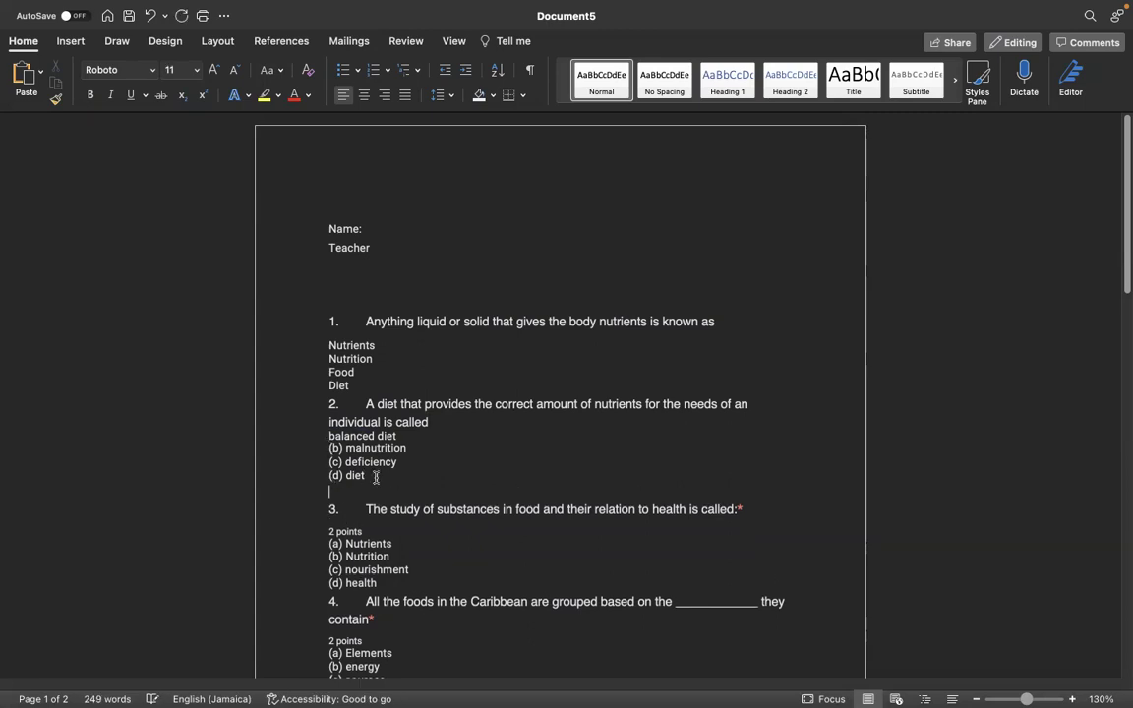
key(Return)
scroll(742, 489, down, 2)
click(763, 478)
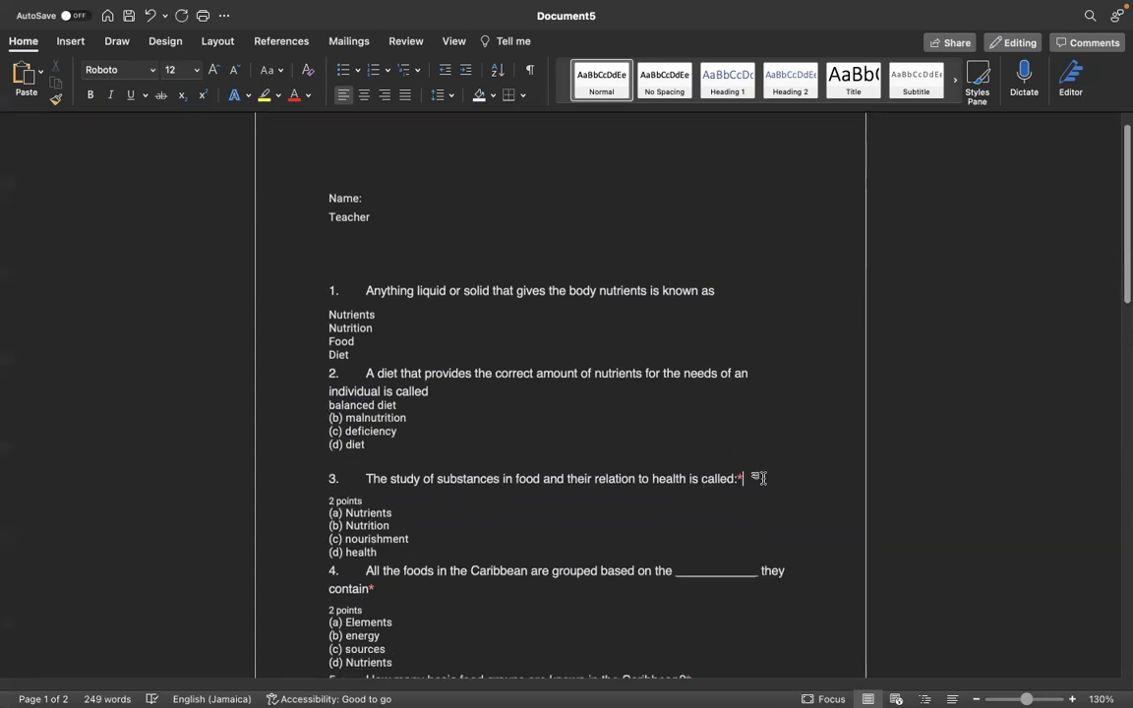
drag(380, 500, 332, 501)
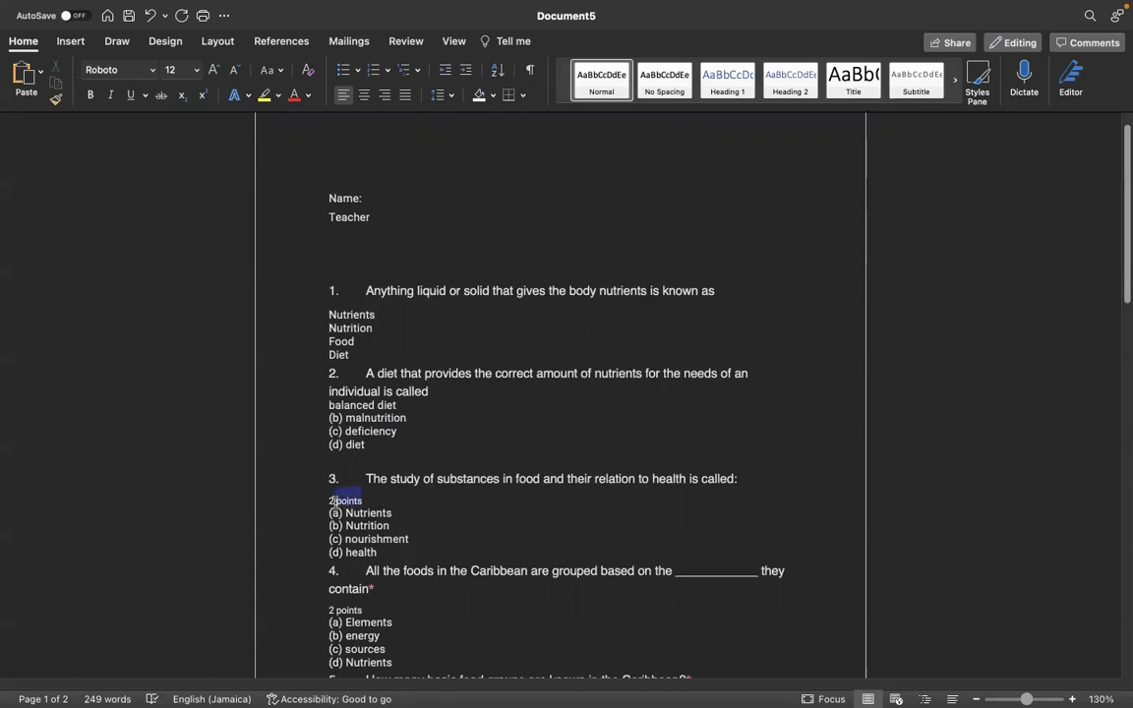
key(BackSpace)
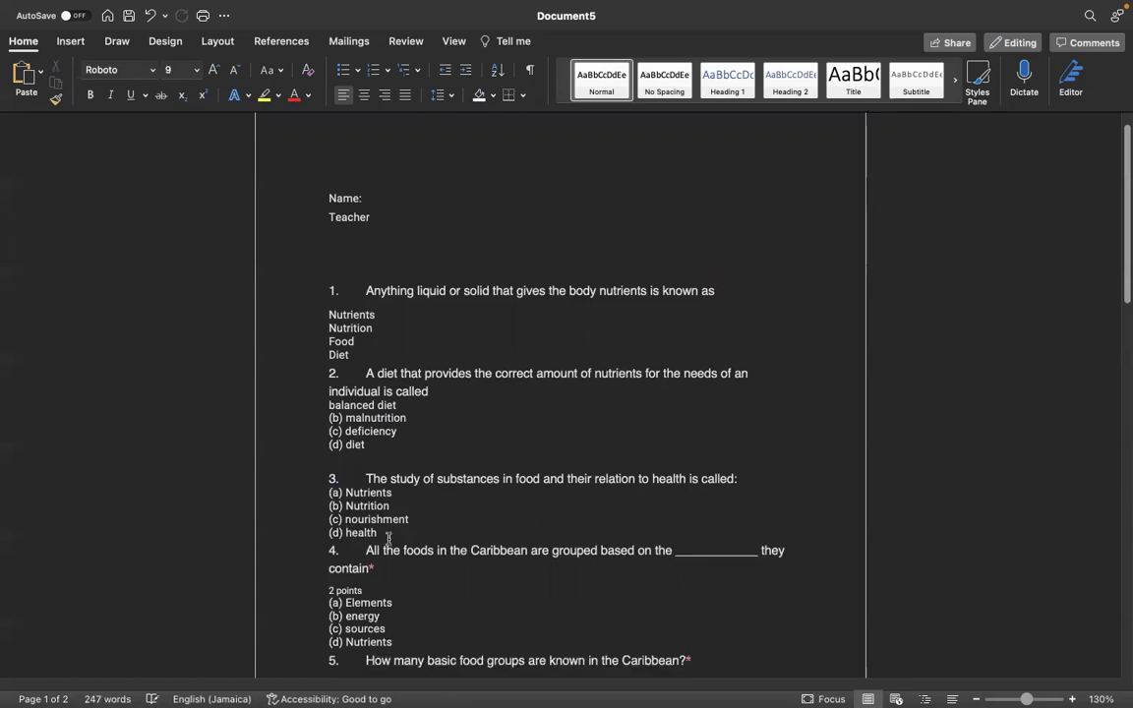
- Add blank lines before questions 4 and 5 and delete question 4's '2 points' line
scroll(405, 432, down, 2)
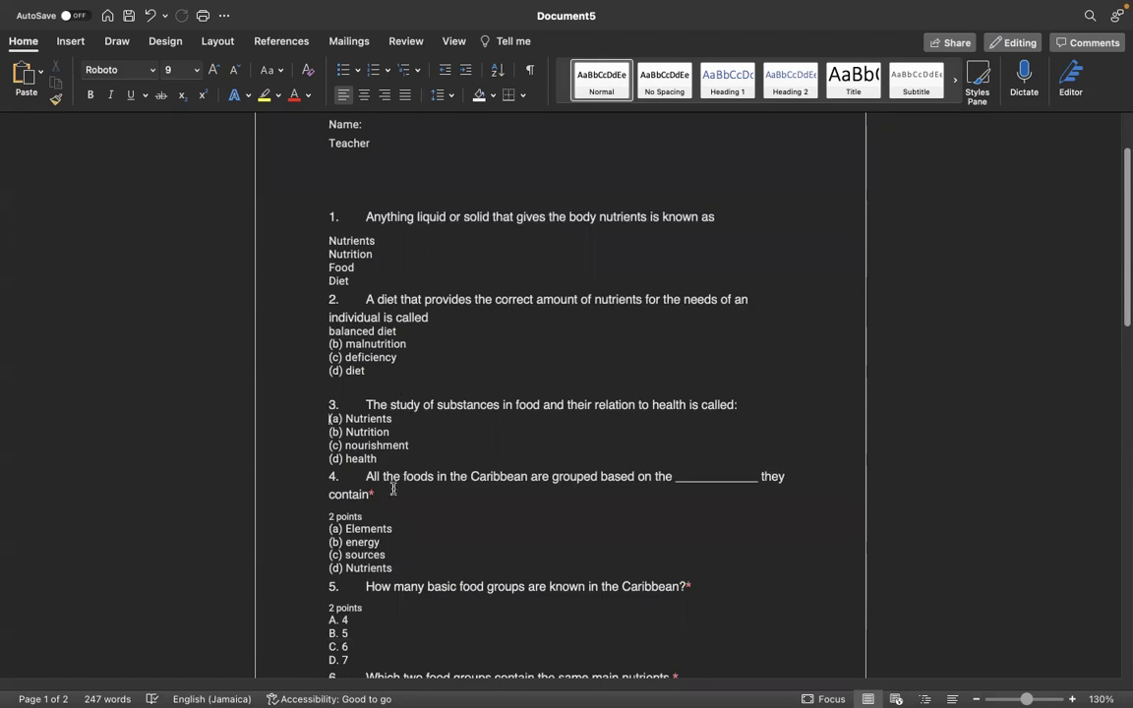
click(413, 462)
key(Return)
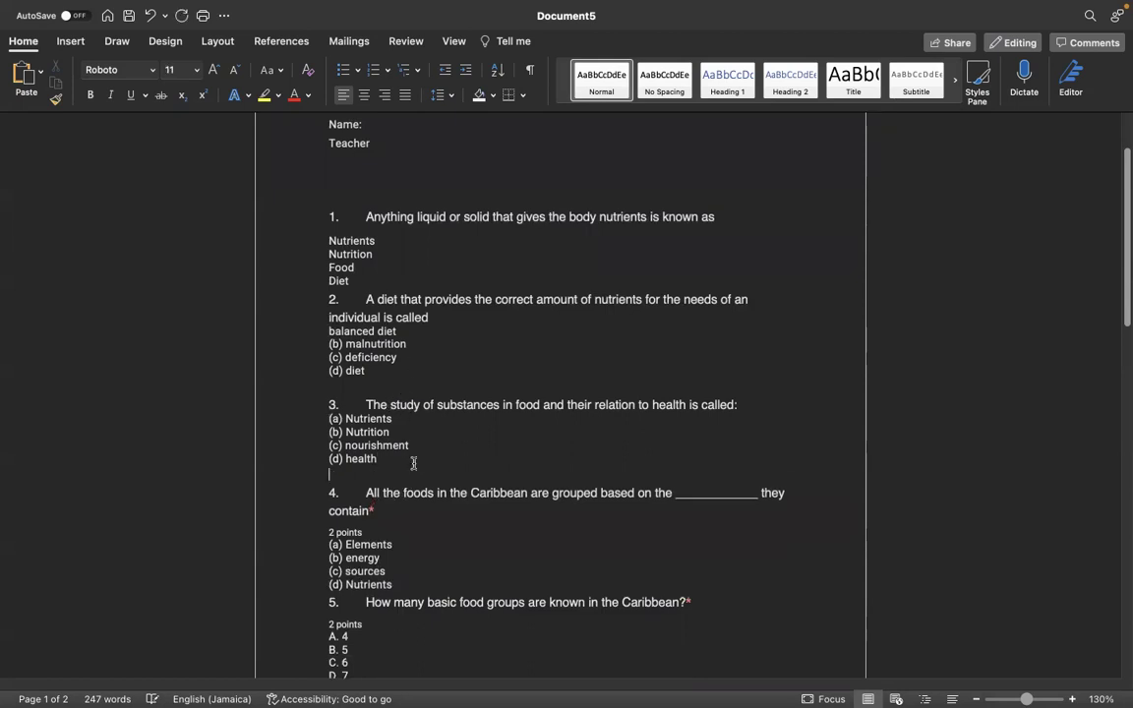
click(383, 509)
scroll(432, 534, down, 3)
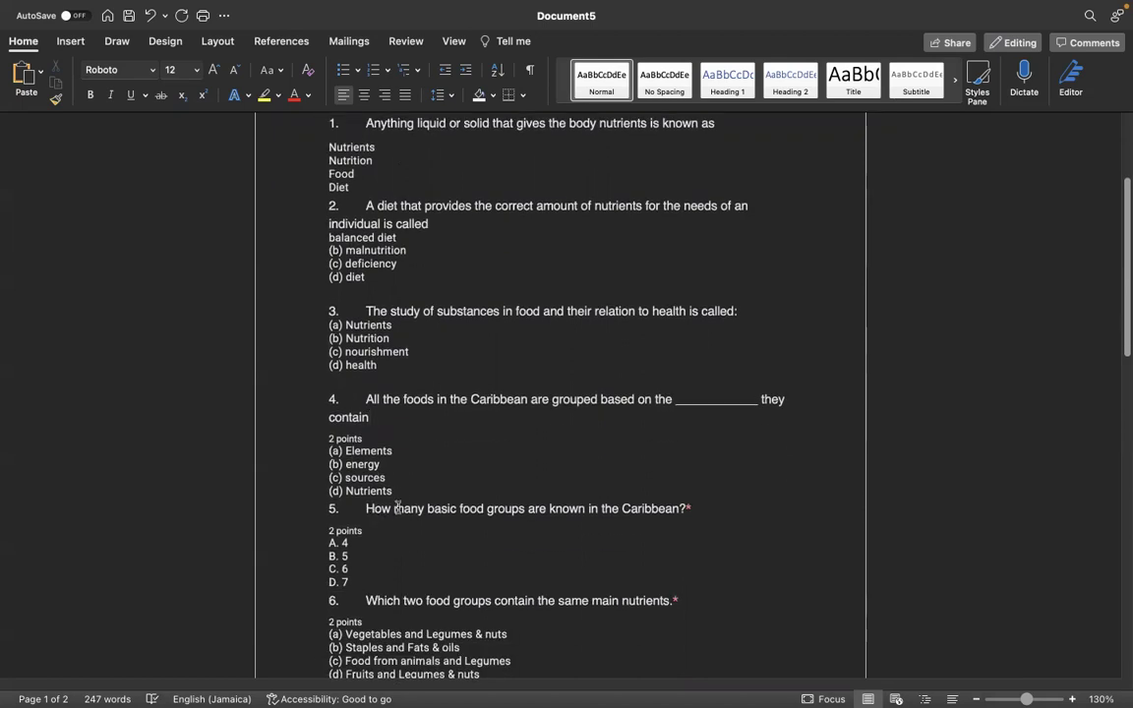
drag(378, 434, 335, 438)
key(BackSpace)
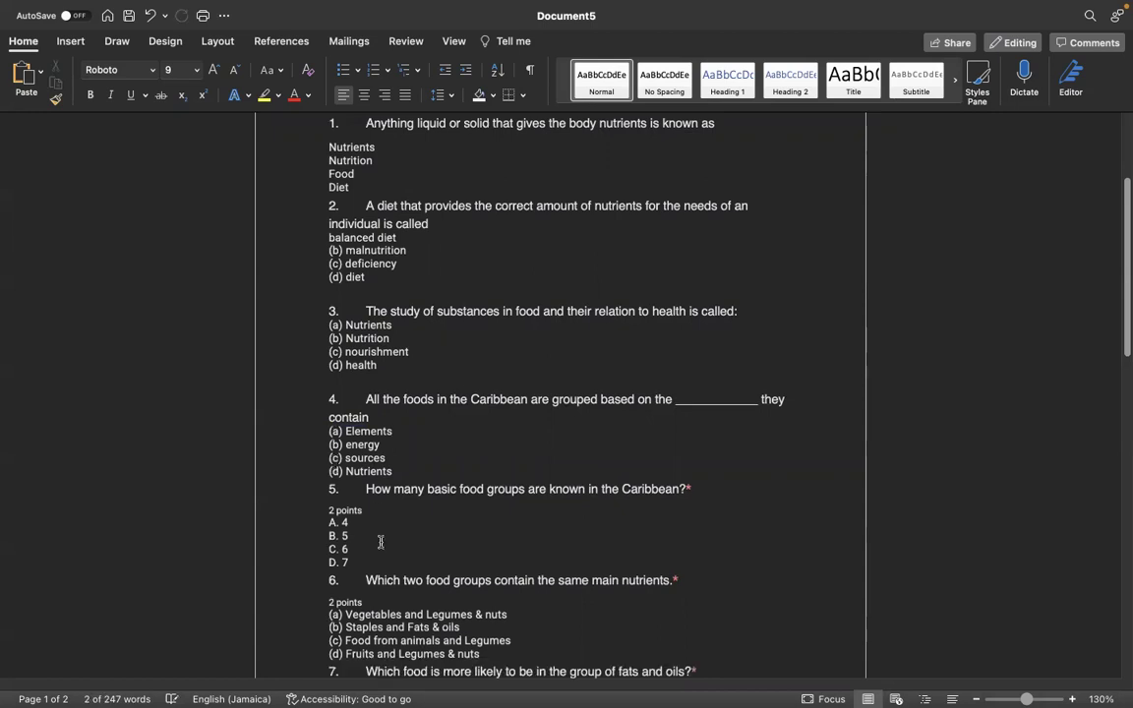
drag(405, 480, 345, 470)
click(410, 472)
key(Return)
scroll(726, 400, down, 2)
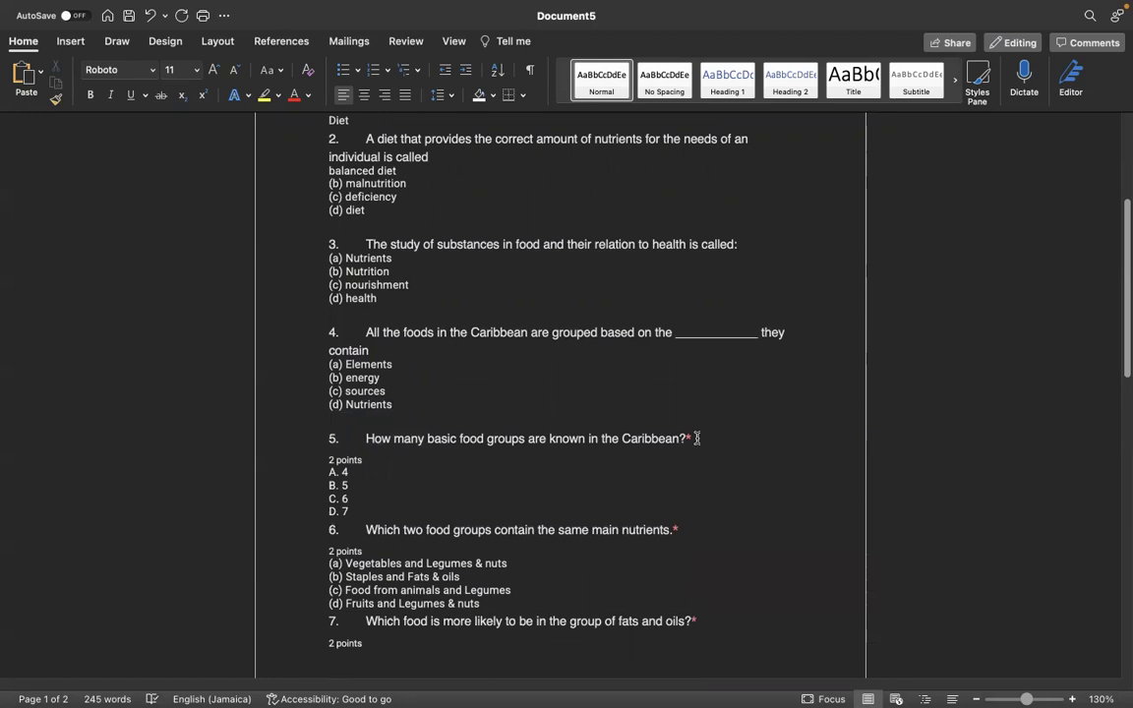
- Remove the asterisks and '2 points' lines from questions 5 to 7, adding a blank line at question 7
click(695, 439)
key(BackSpace)
click(321, 461)
key(BackSpace)
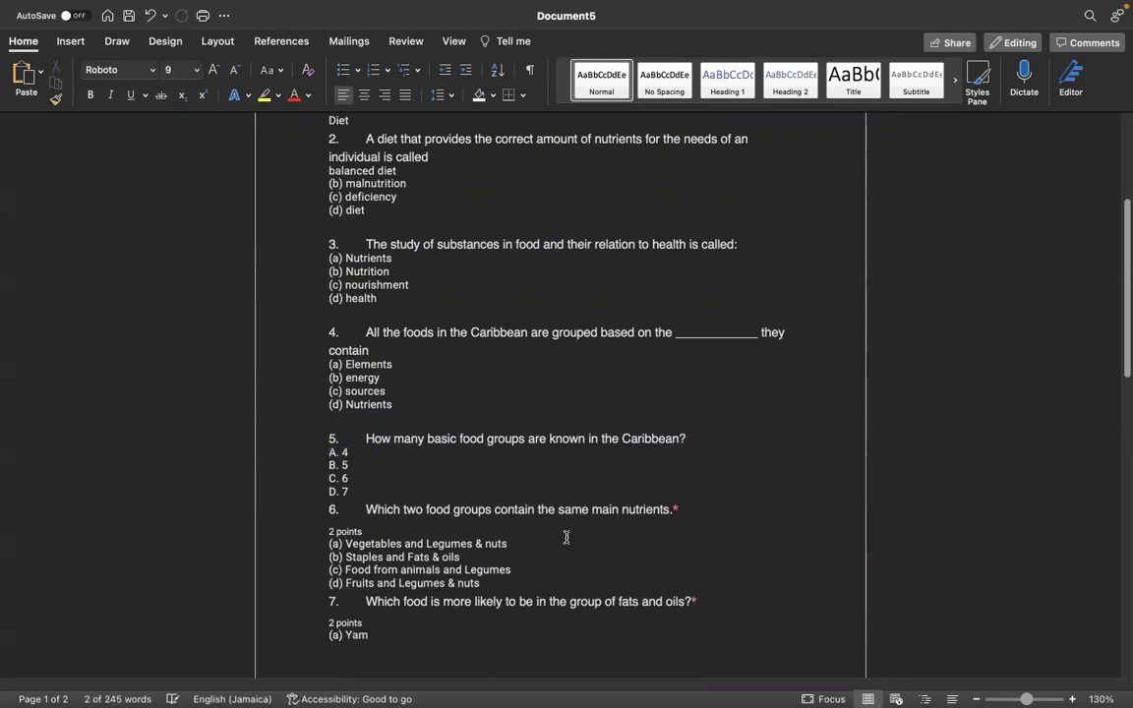
key(BackSpace)
scroll(467, 577, down, 2)
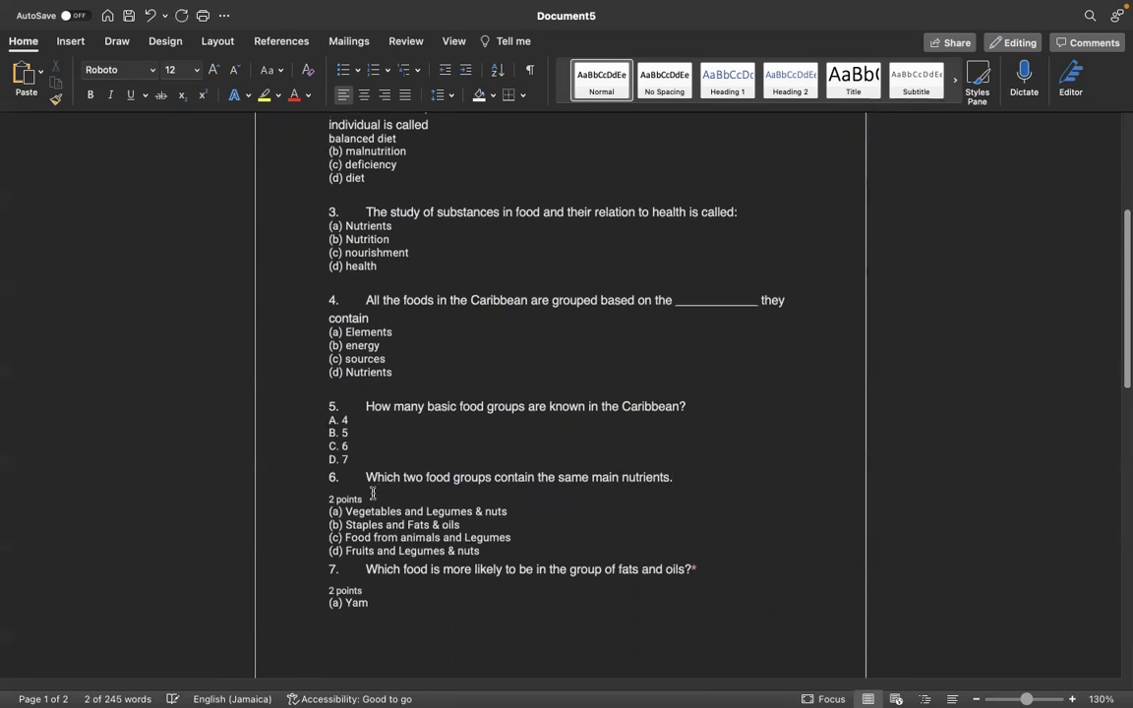
drag(376, 502, 311, 498)
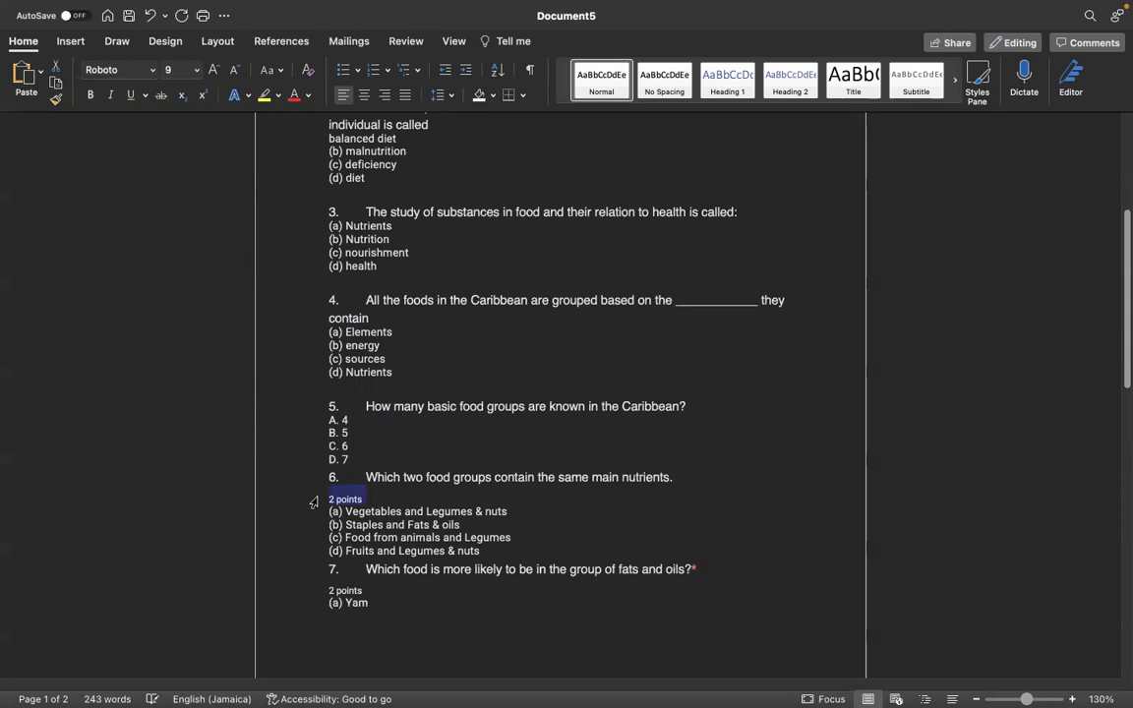
key(BackSpace)
drag(379, 570, 312, 570)
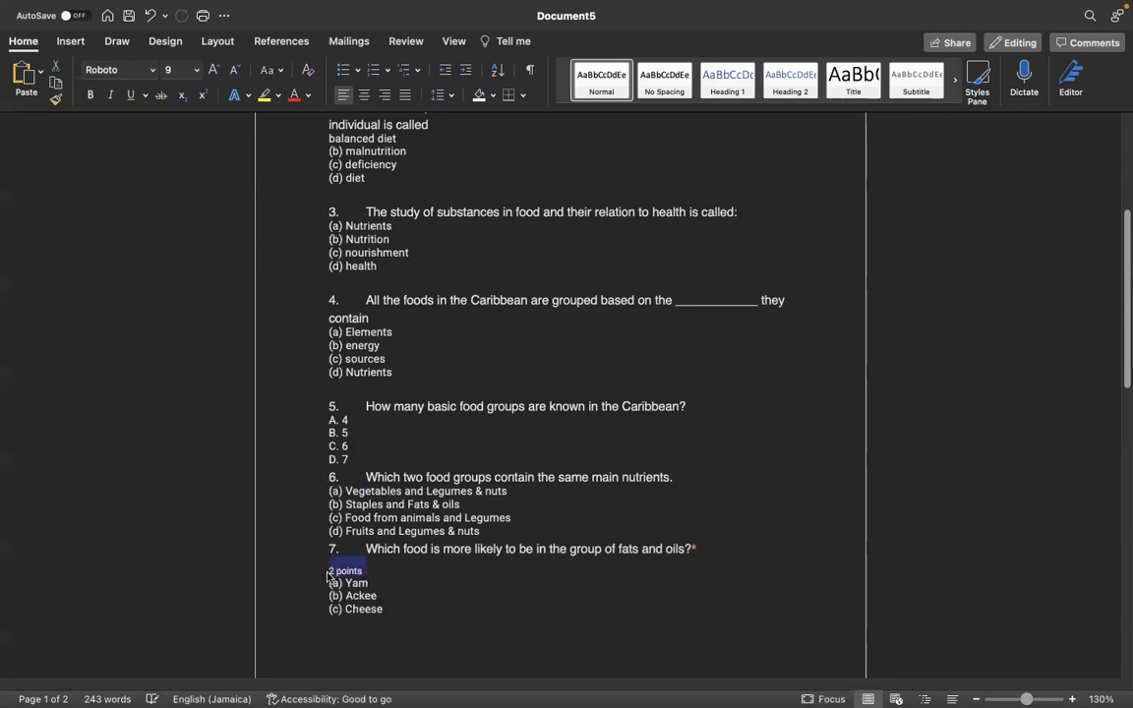
key(BackSpace)
click(717, 551)
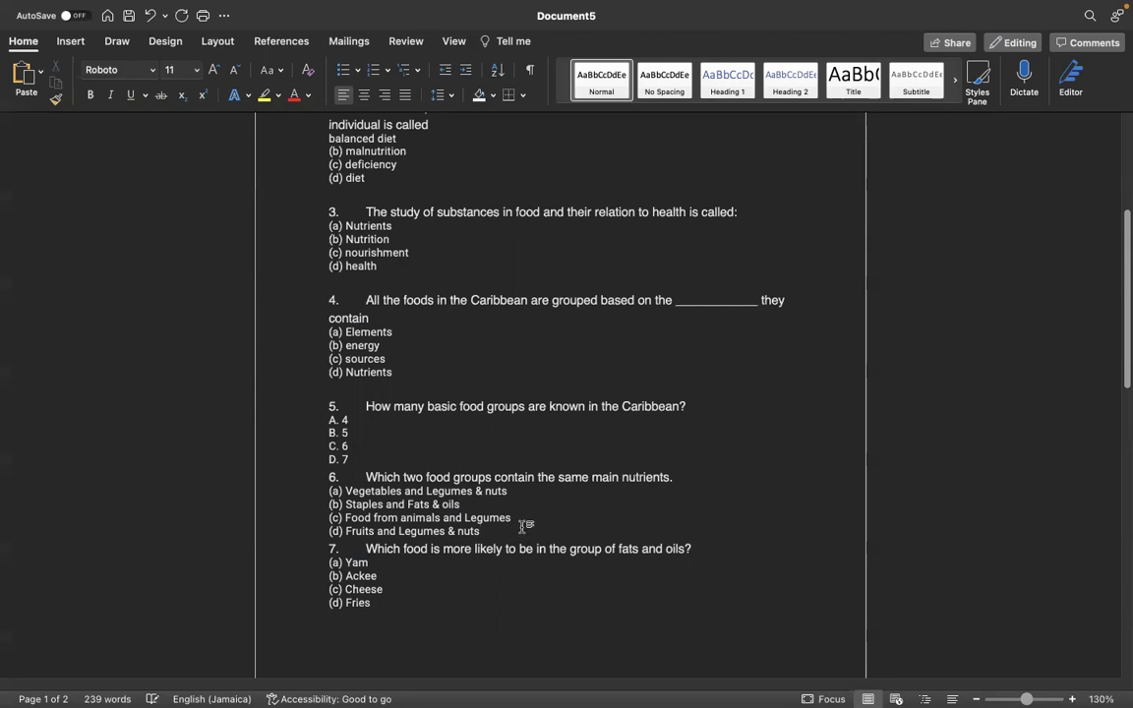
key(Return)
- Delete question 8's red asterisk and its '2 points' line
scroll(491, 544, down, 3)
scroll(486, 544, down, 2)
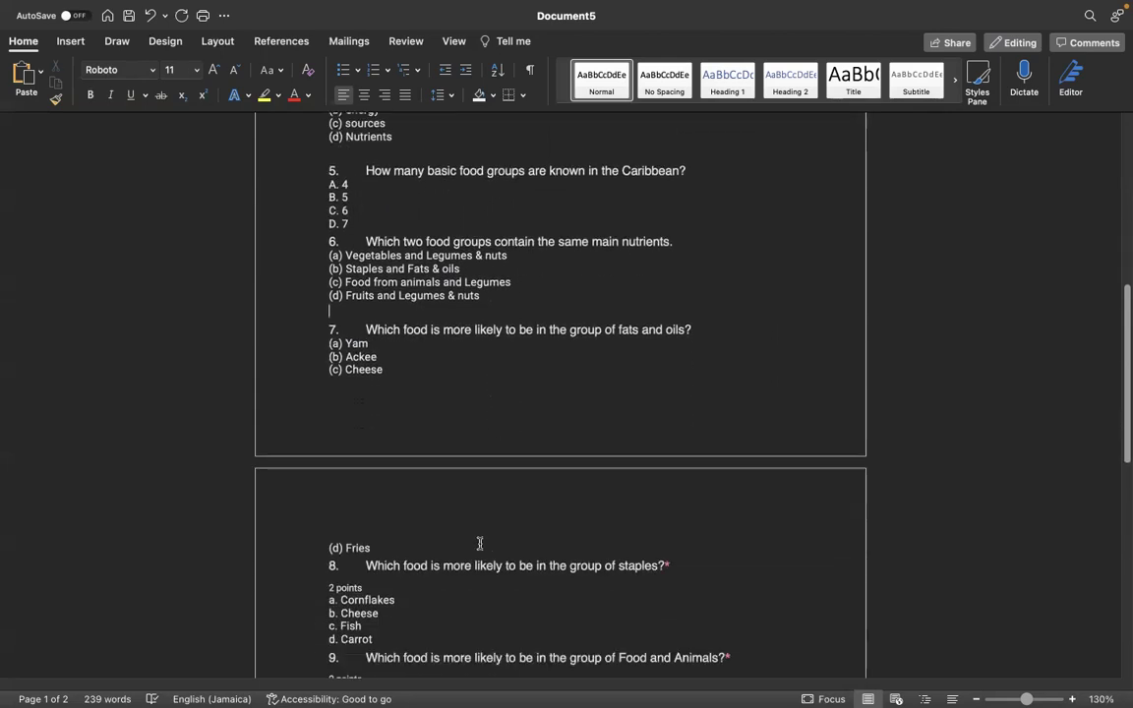
scroll(392, 474, down, 1)
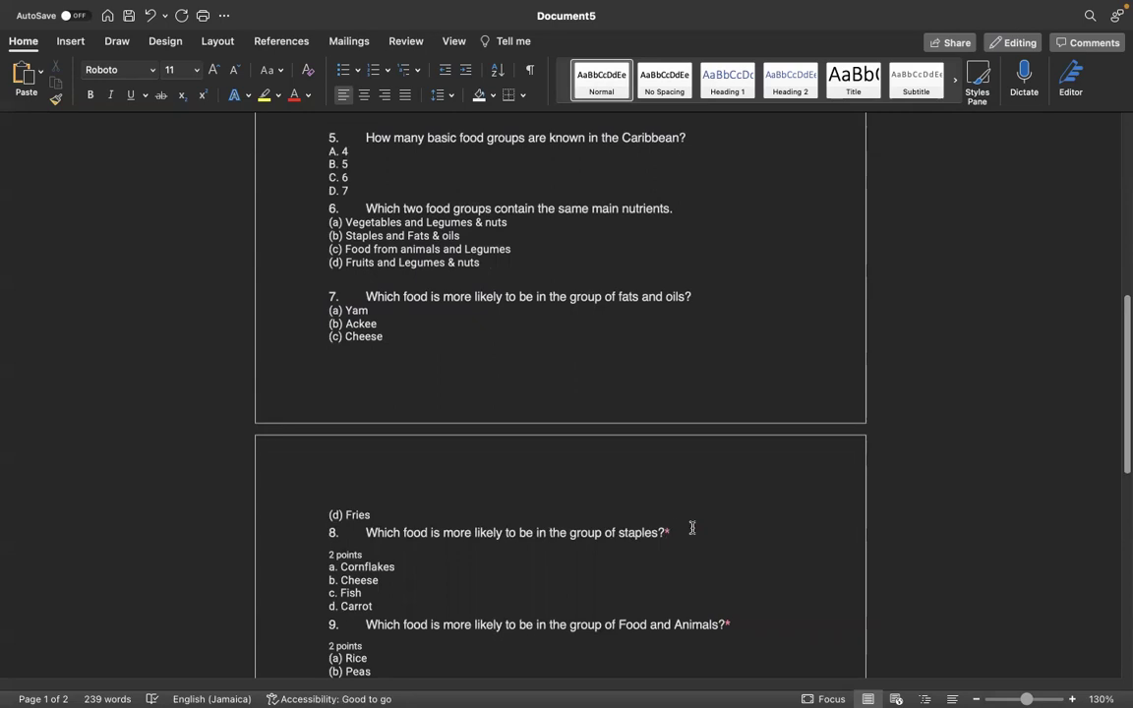
key(BackSpace)
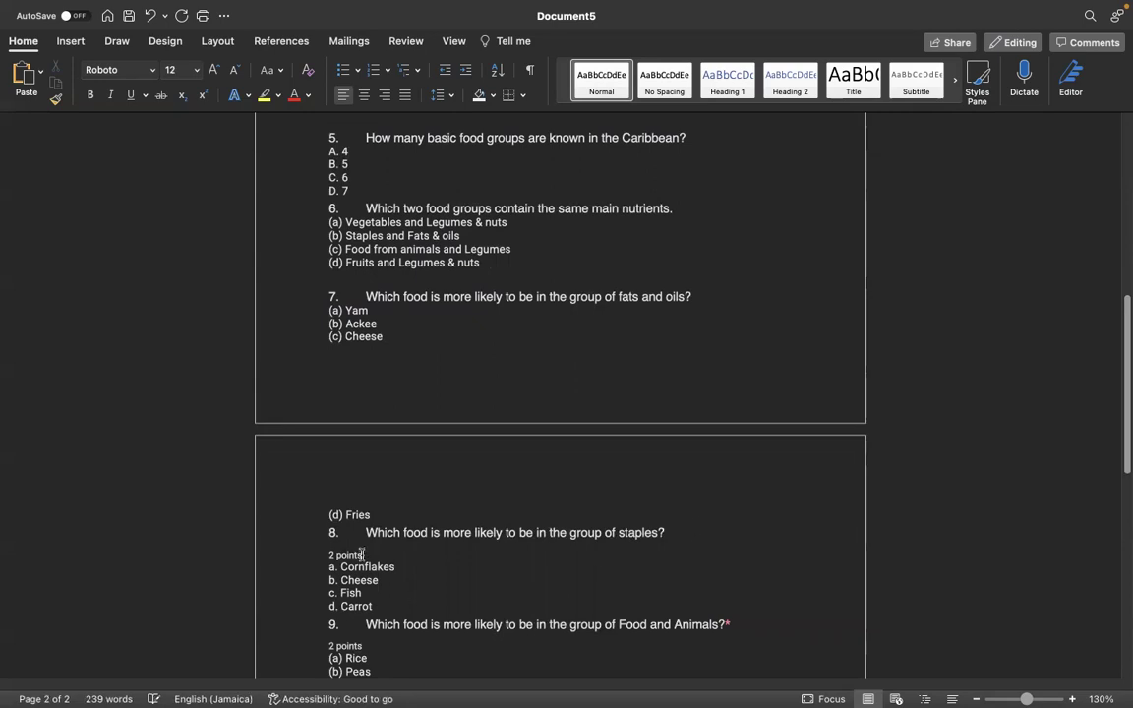
triple_click(363, 555)
key(BackSpace)
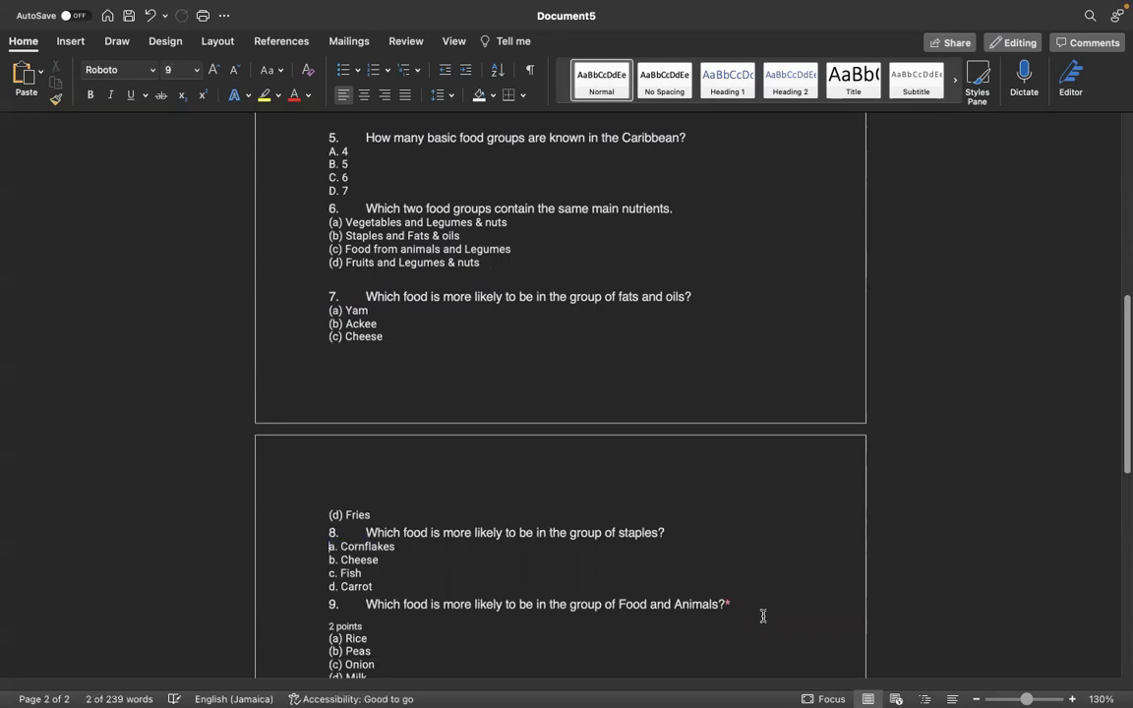
- Remove question 9's asterisk and the '2 points' lines under questions 9 and 10
click(735, 604)
key(BackSpace)
scroll(541, 615, down, 2)
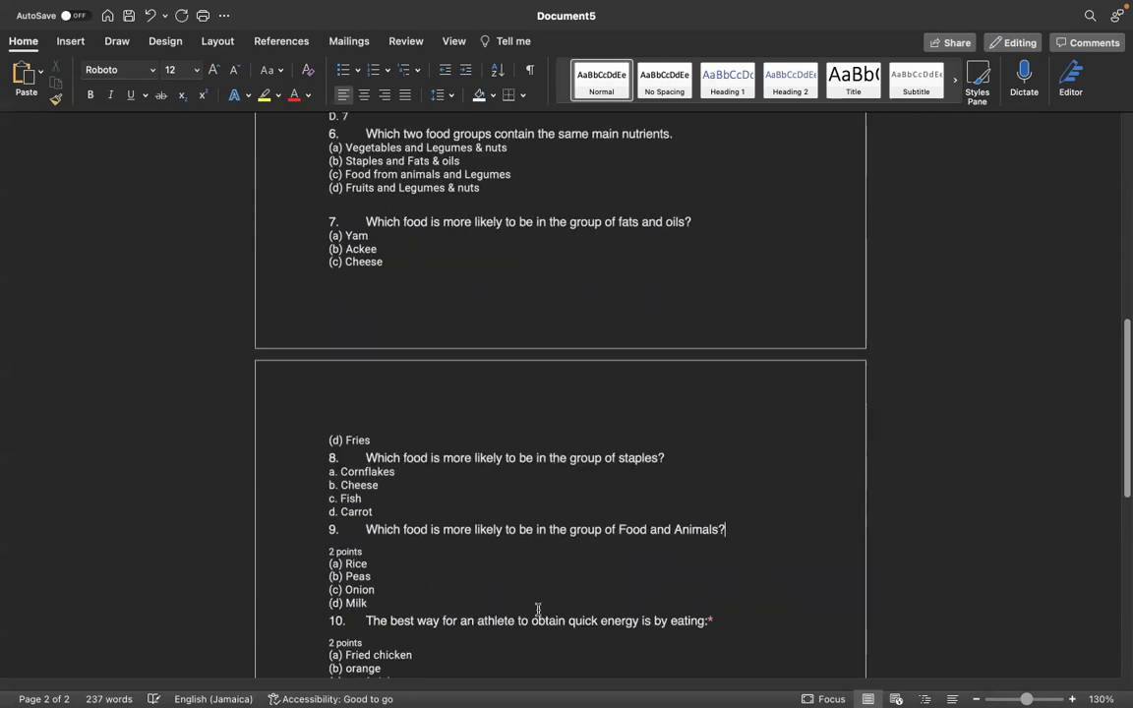
scroll(538, 610, down, 2)
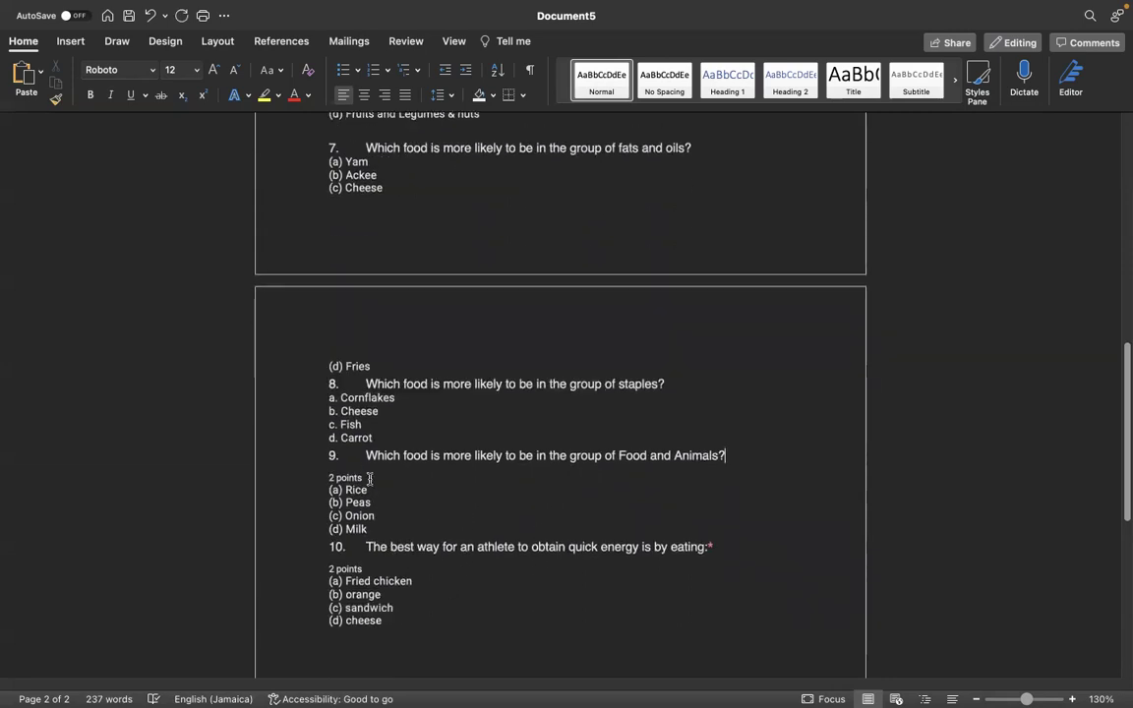
triple_click(372, 477)
key(BackSpace)
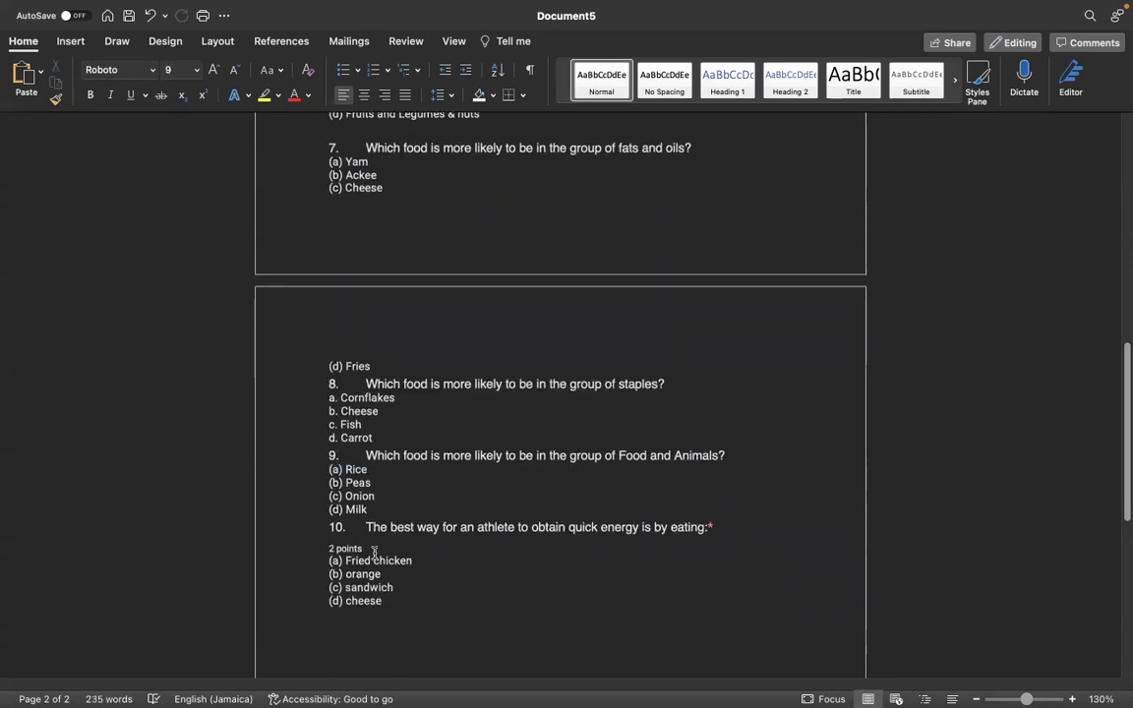
click(736, 524)
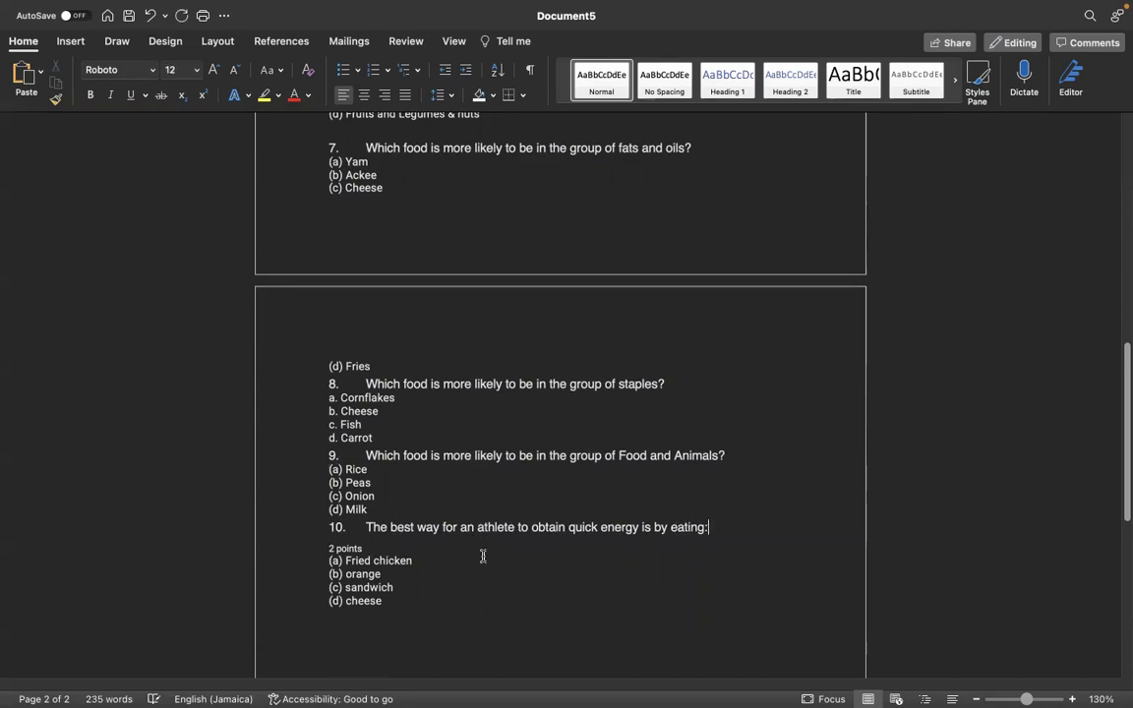
drag(370, 550, 332, 552)
key(BackSpace)
scroll(490, 506, up, 20)
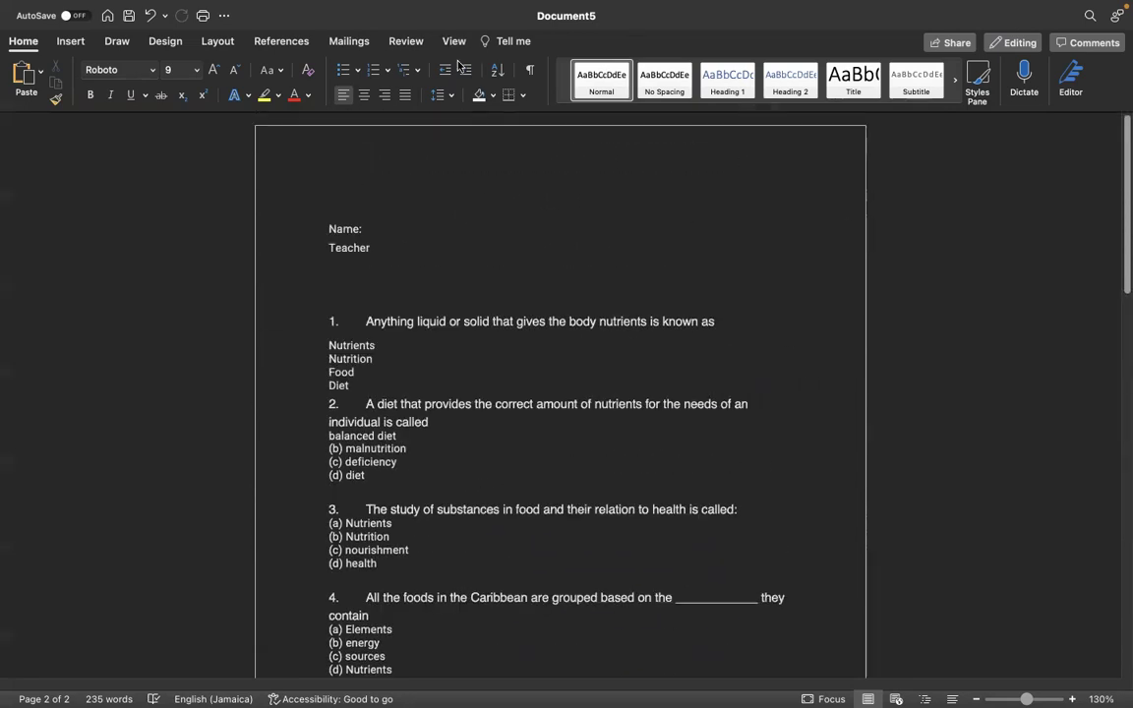
mouse_move(36, 8)
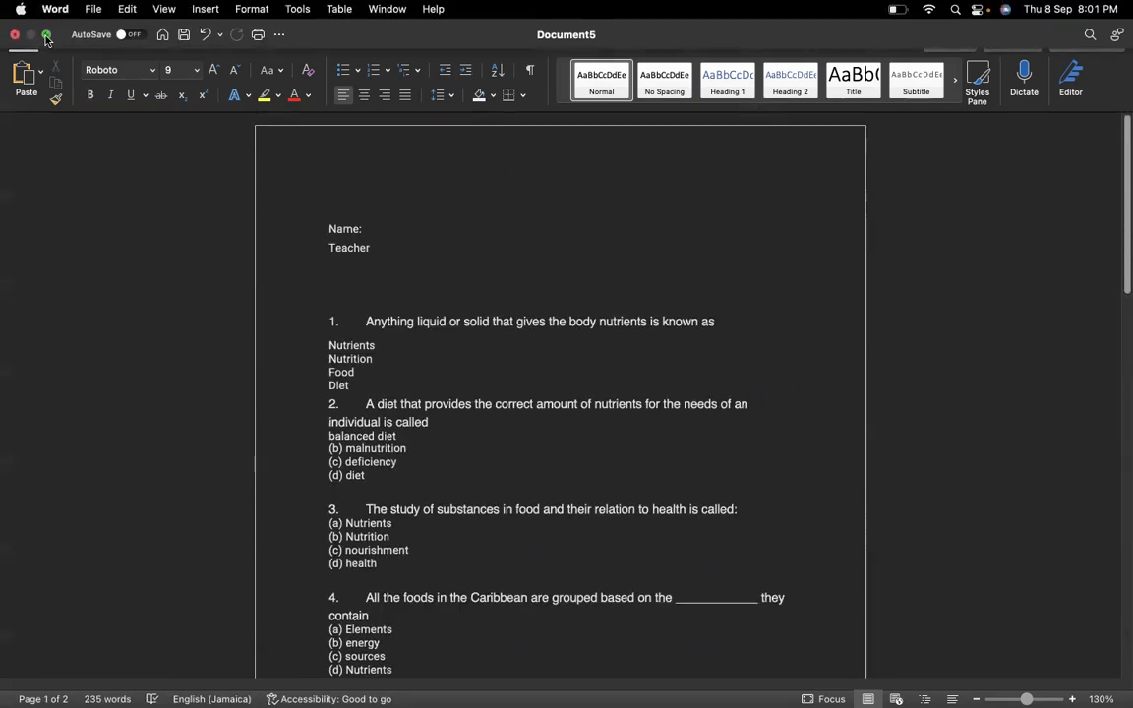
- Bring Chrome full screen, switch to the second Gmail inbox and show the Google apps list
click(45, 39)
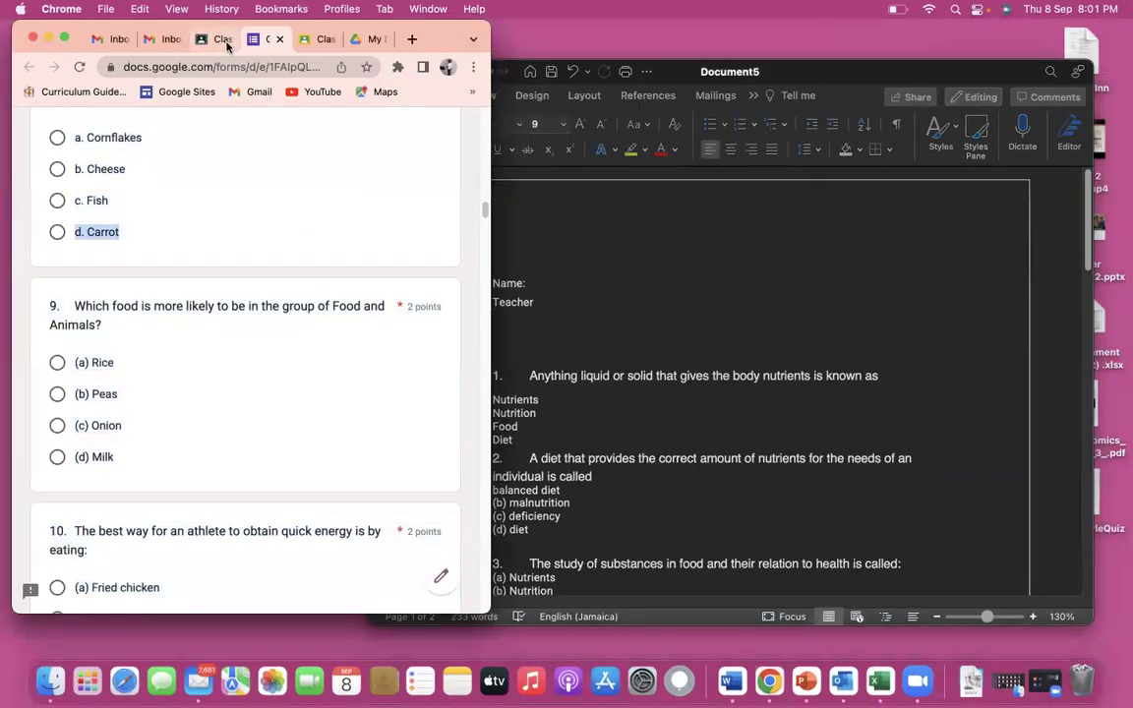
click(64, 39)
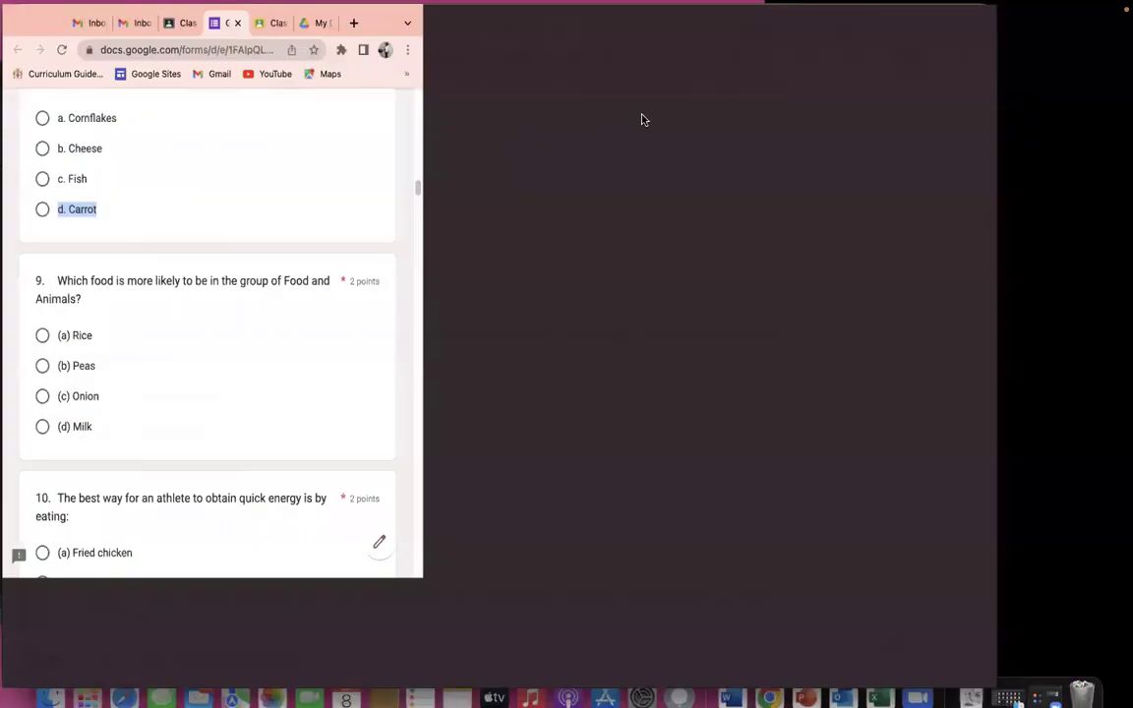
click(291, 21)
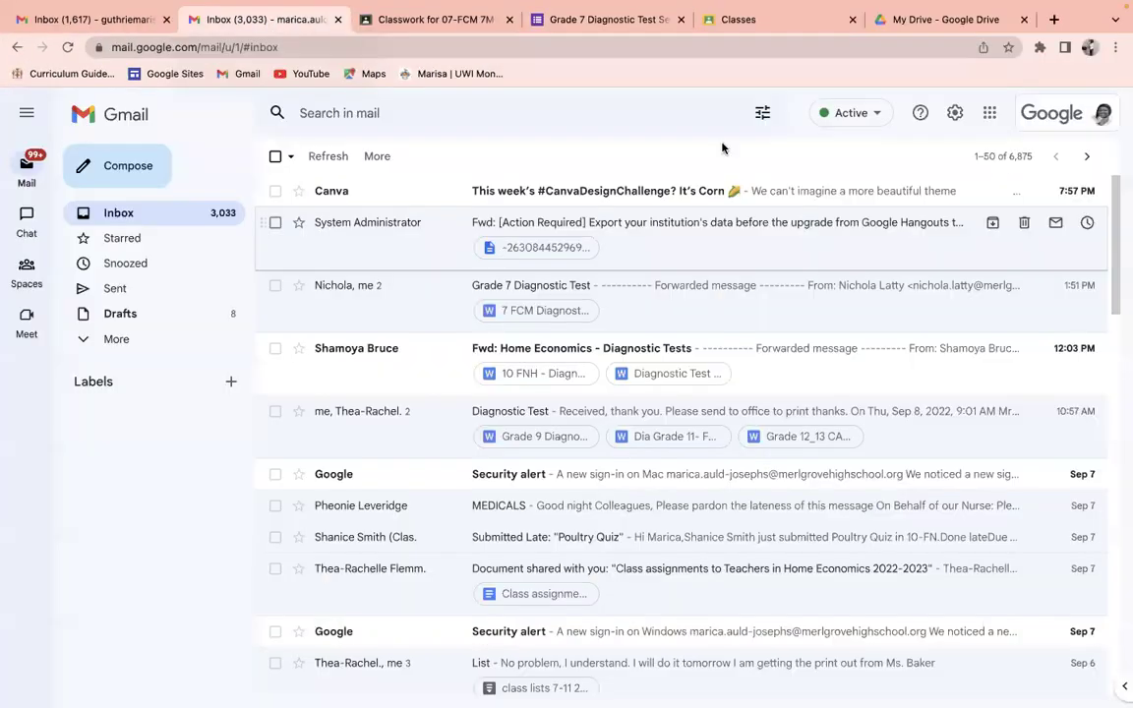
click(990, 115)
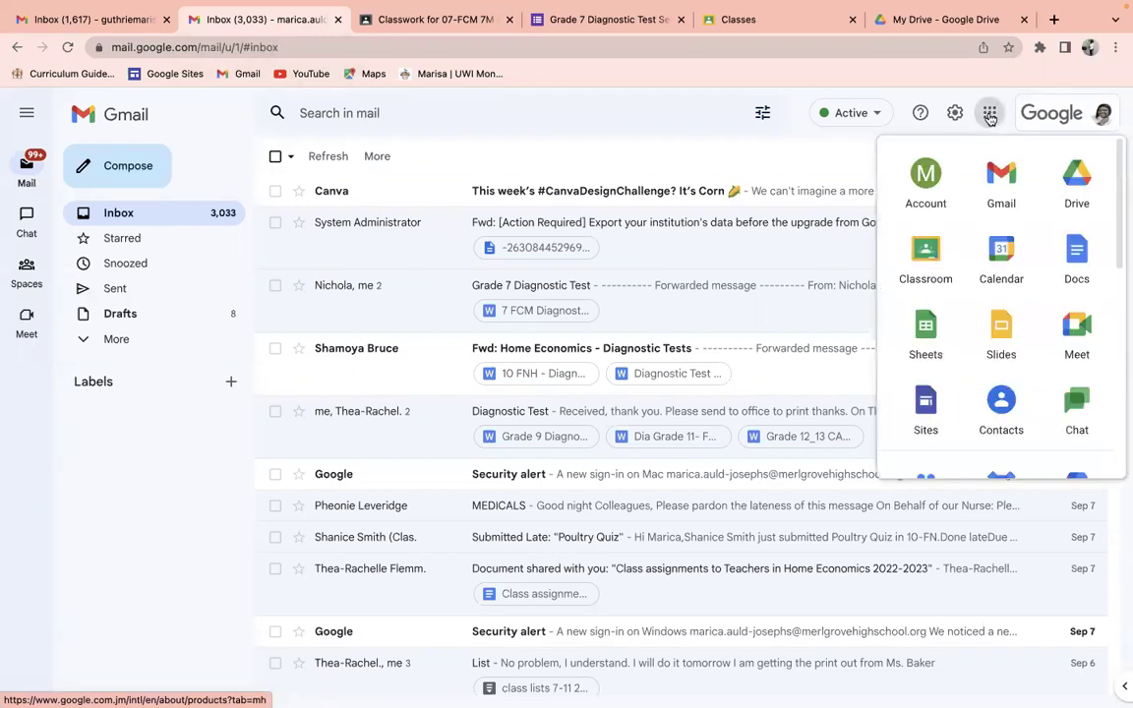
- Open Google Drive, then the Grade 8 (Family& Consumer Management) folder's Clothing Care Quiz form
click(1072, 187)
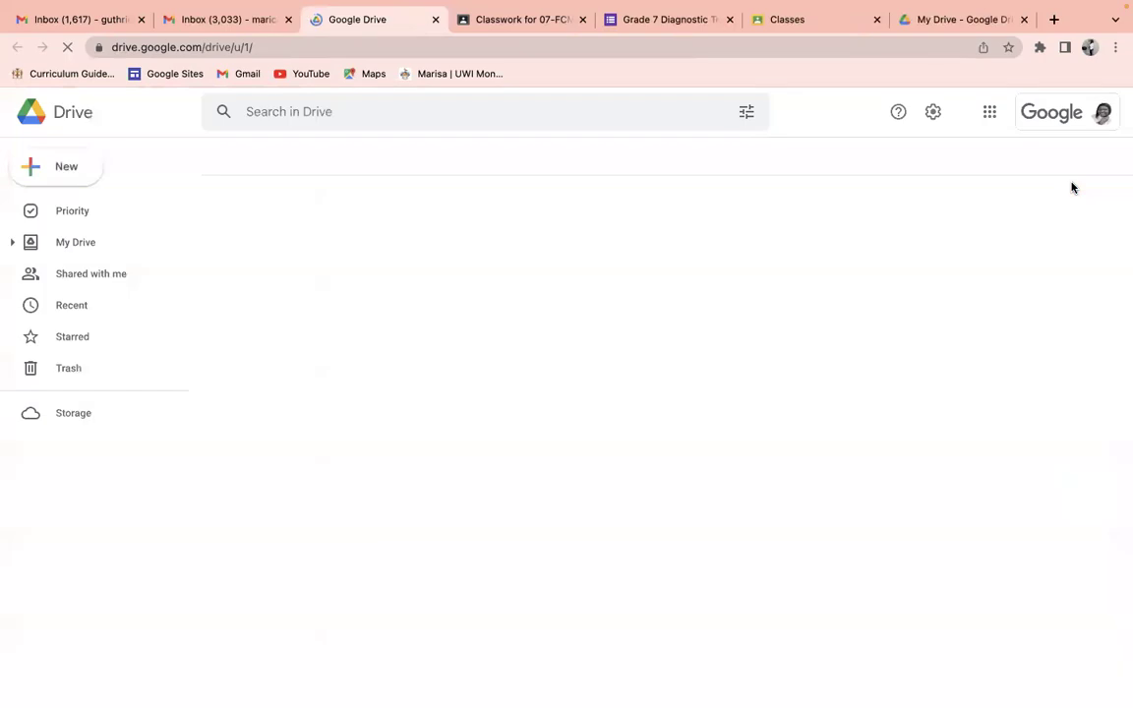
scroll(509, 503, down, 3)
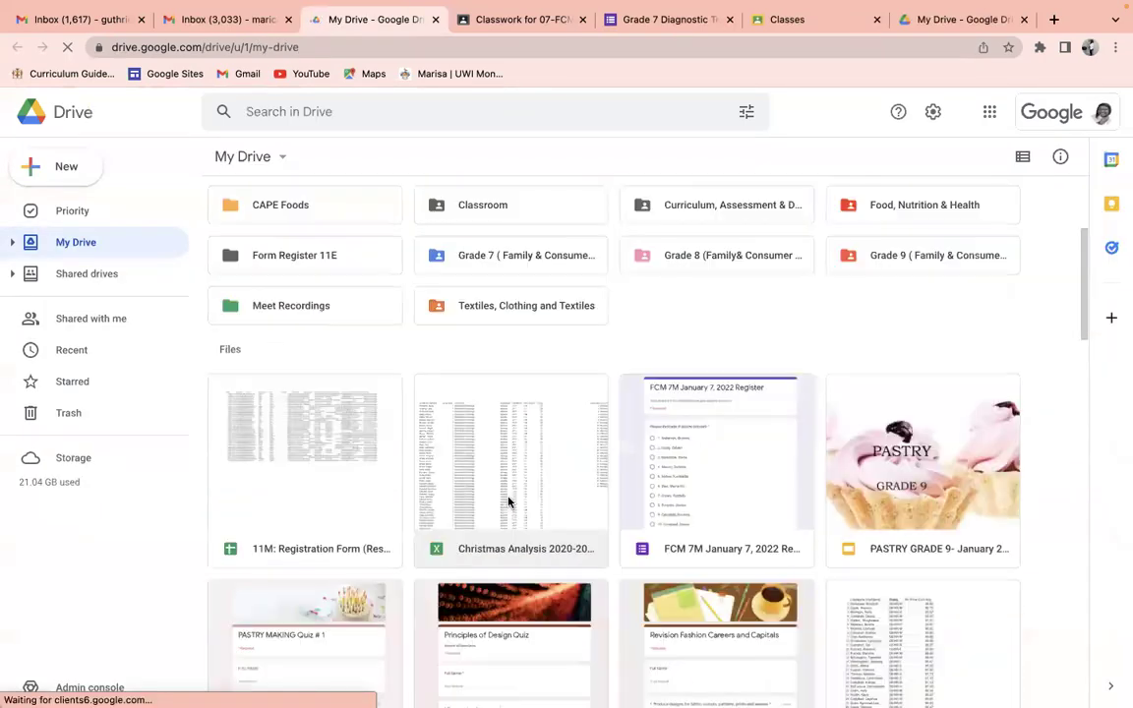
double_click(753, 258)
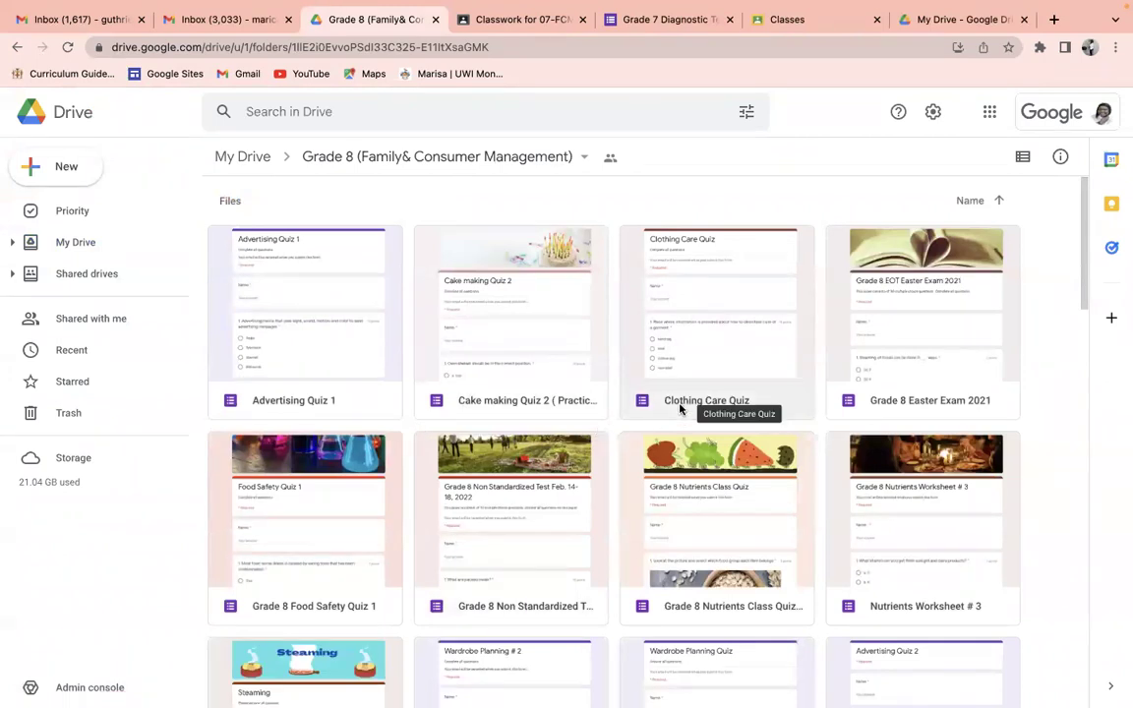
double_click(733, 300)
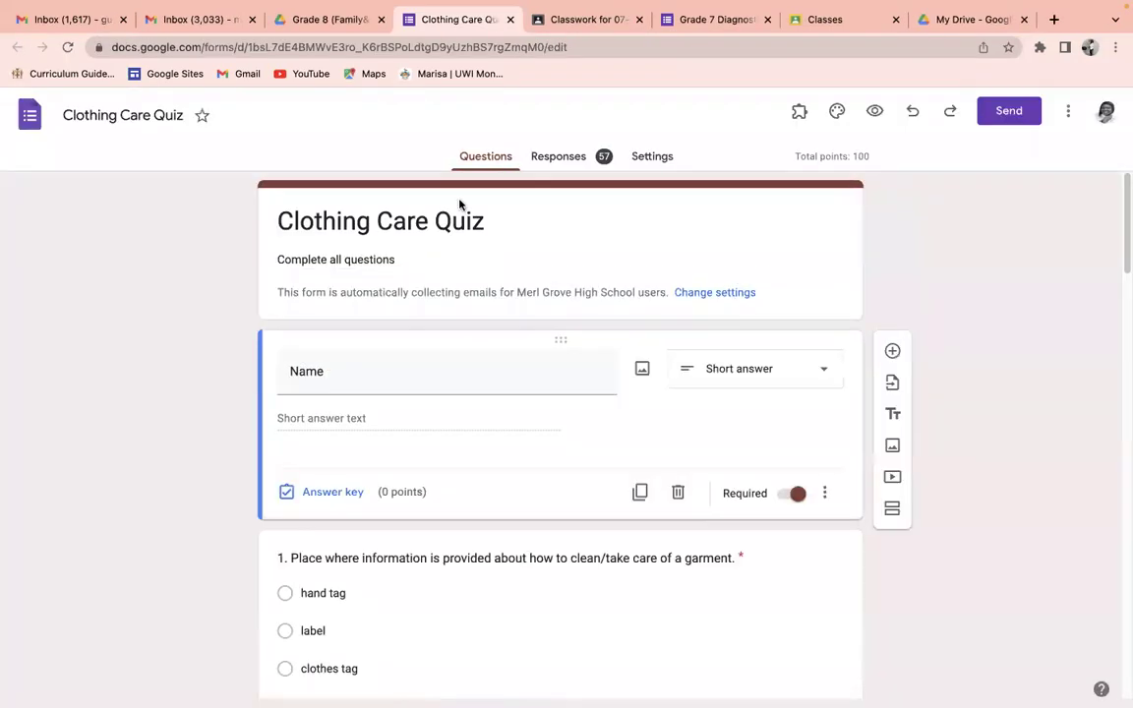
- Open the Clothing Care Quiz's pre-filled link view and copy its text from the title to question 4
click(1067, 114)
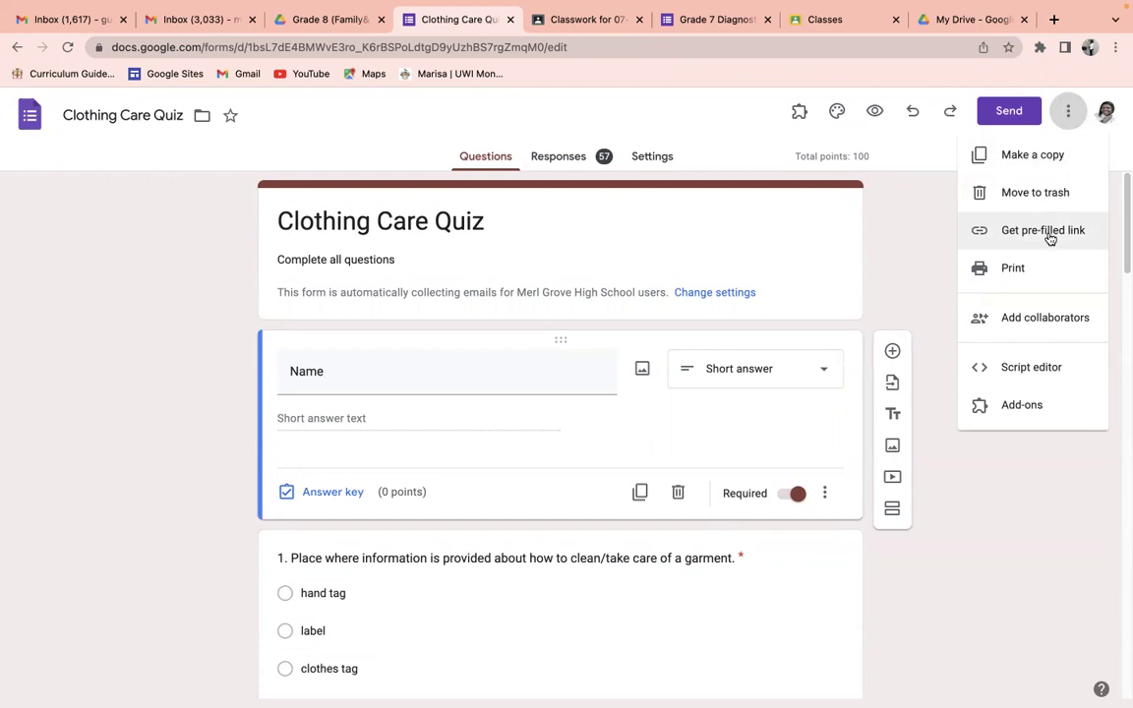
click(1051, 236)
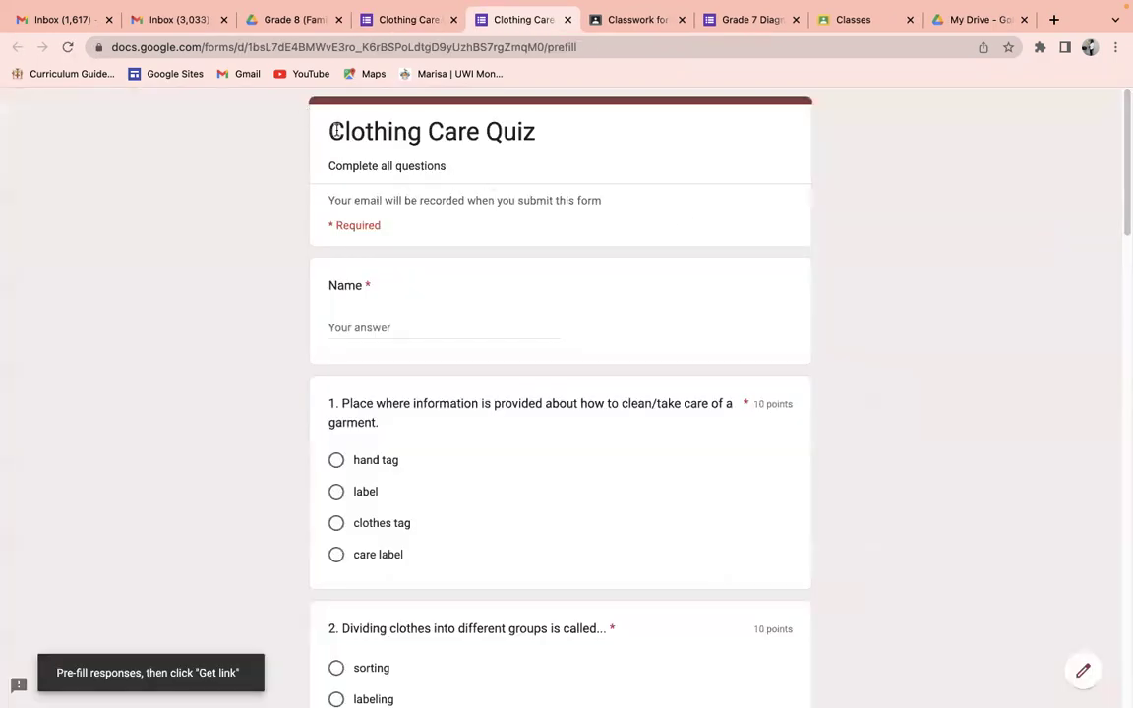
drag(328, 131, 423, 704)
right_click(384, 387)
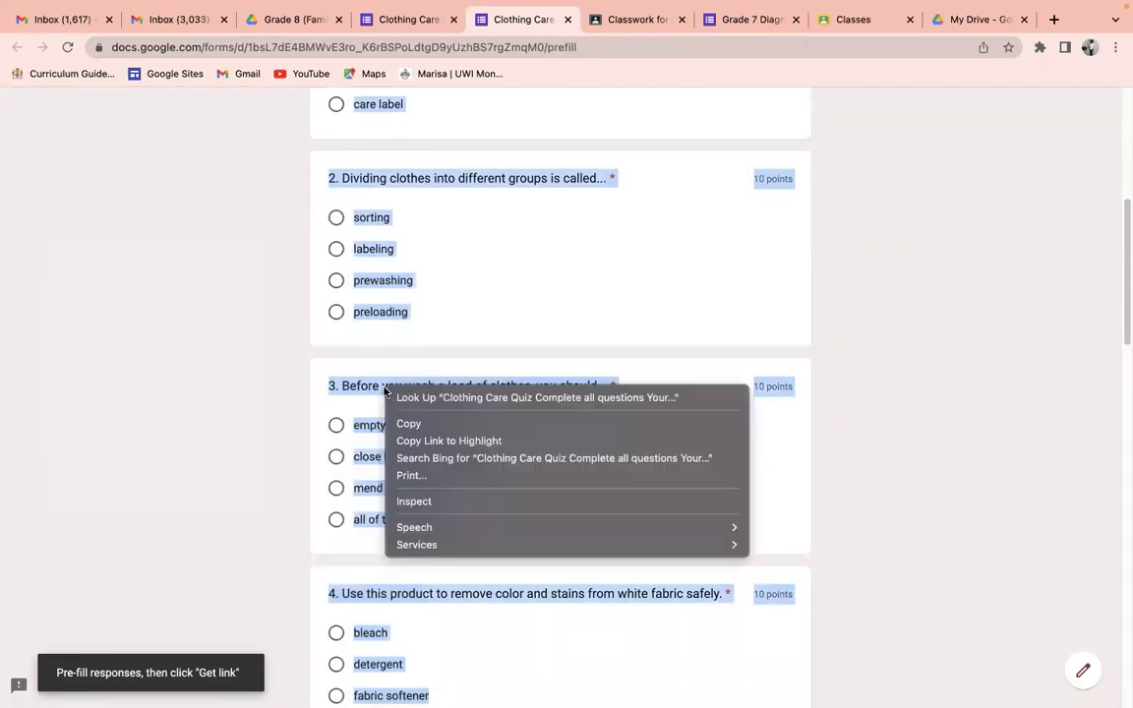
click(408, 426)
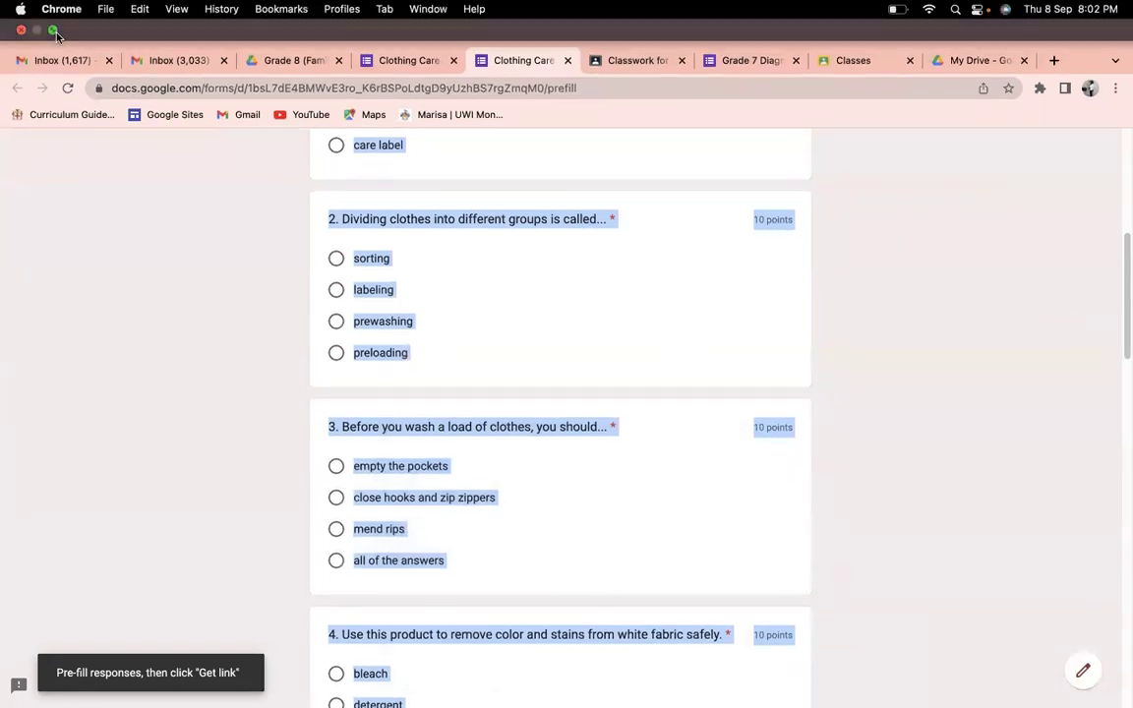
- Bring Word forward with Document5 full screen and create a new blank Document6
key(ctrl+super+f)
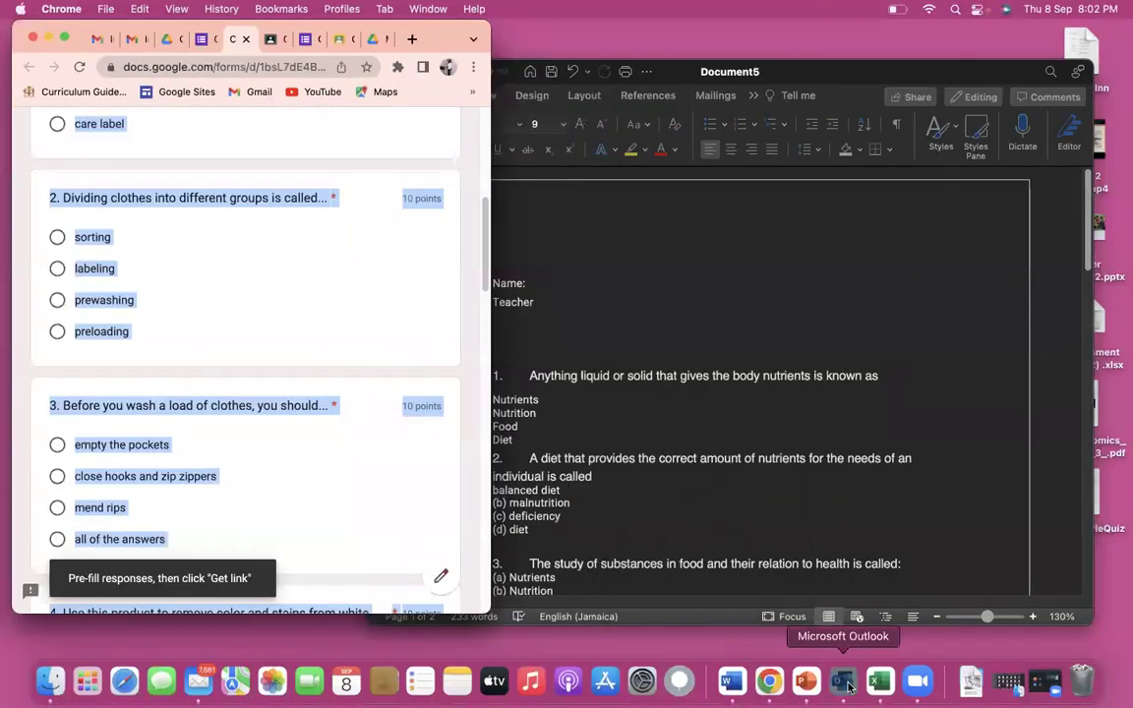
click(842, 687)
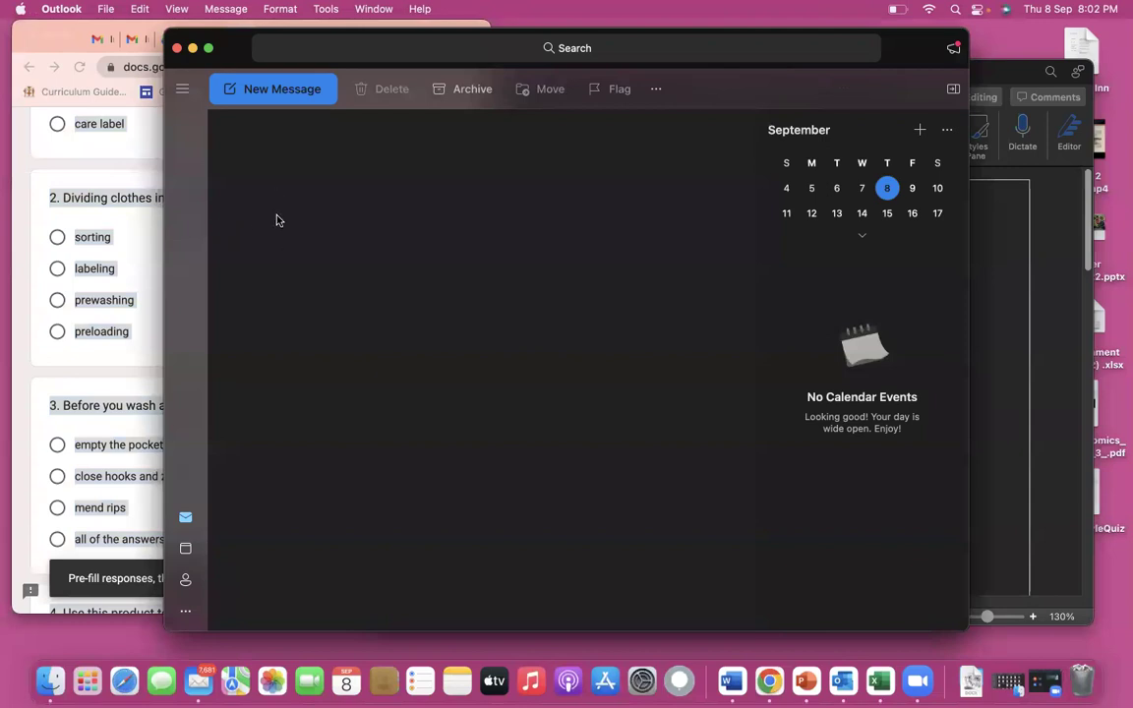
click(731, 680)
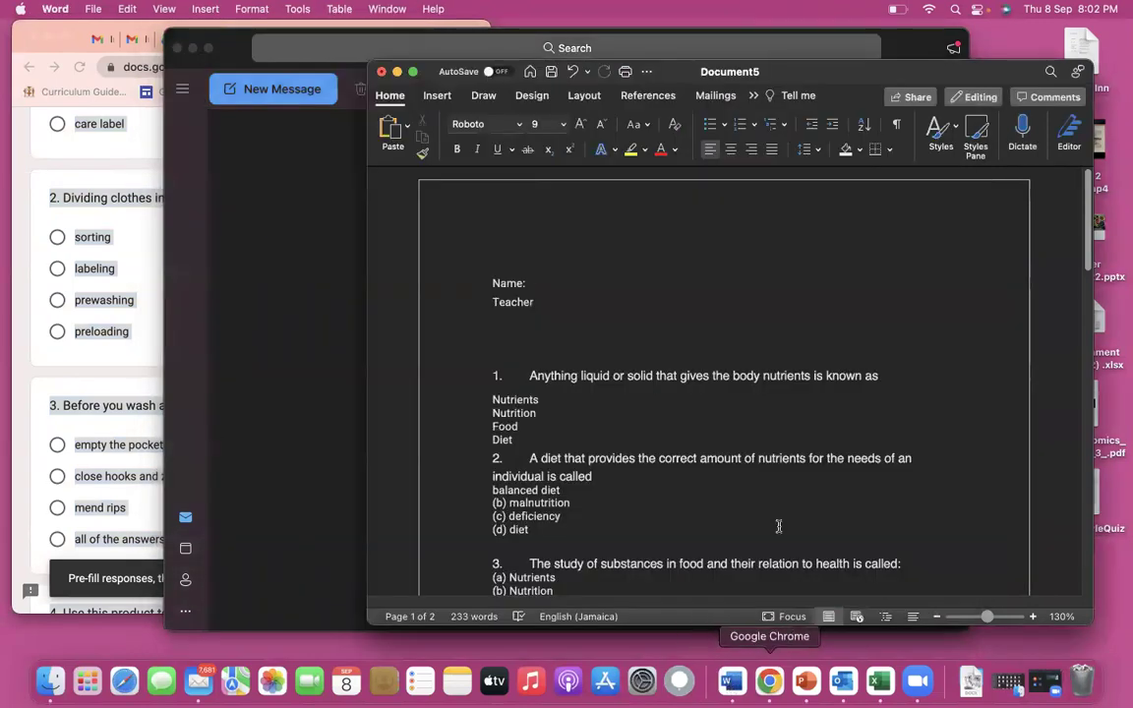
click(413, 73)
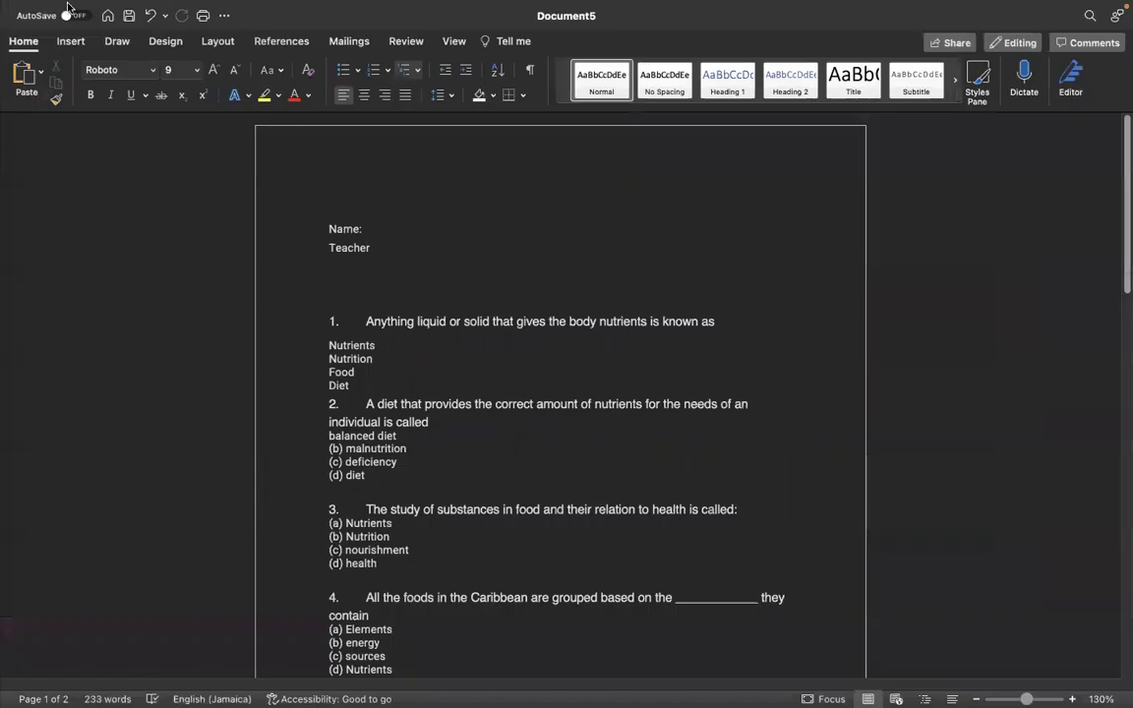
click(93, 8)
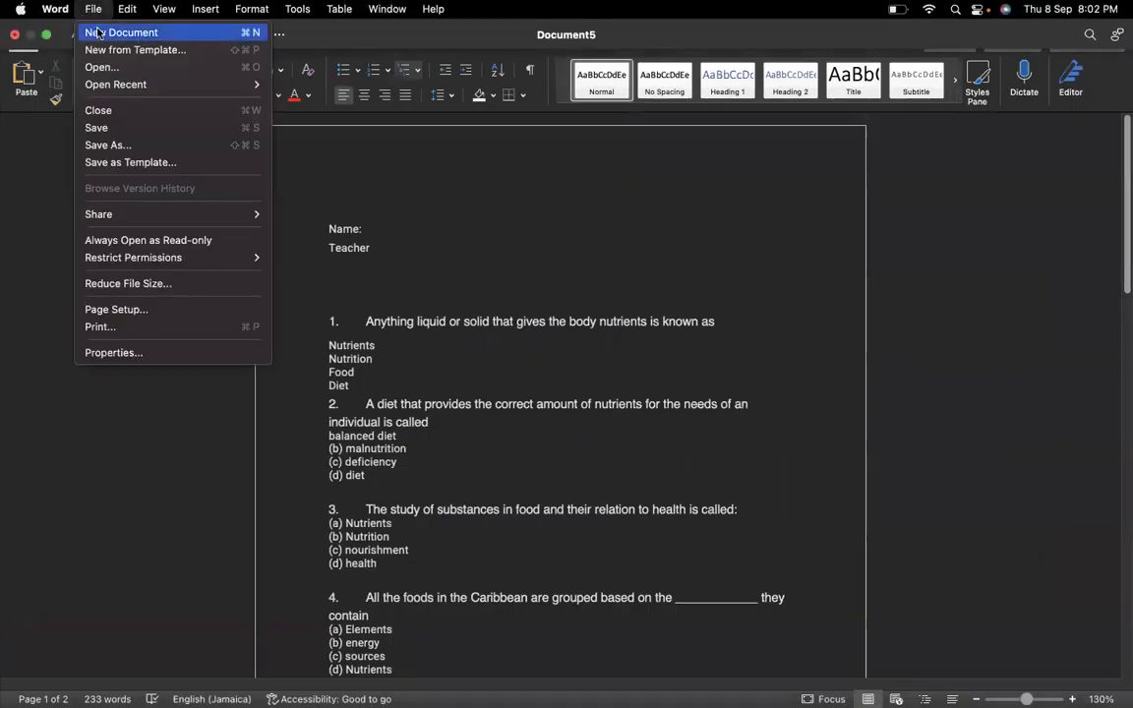
click(98, 33)
- Paste the clothing quiz and replace its header lines with the title 'Examination'
right_click(351, 247)
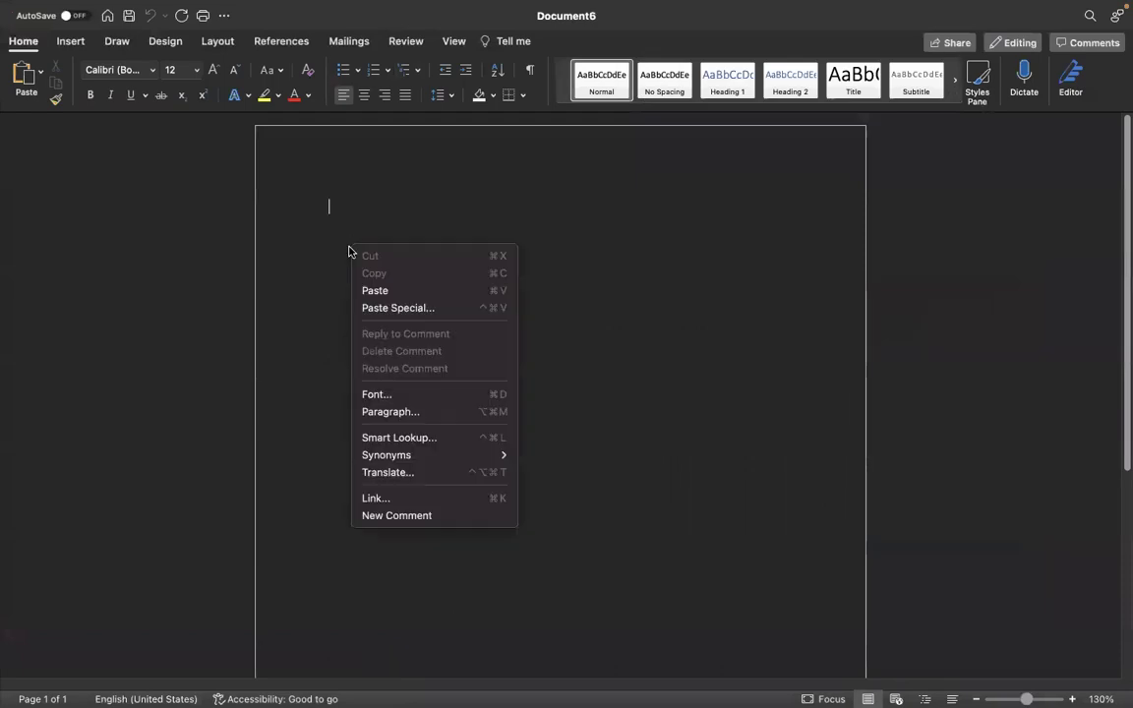
click(376, 291)
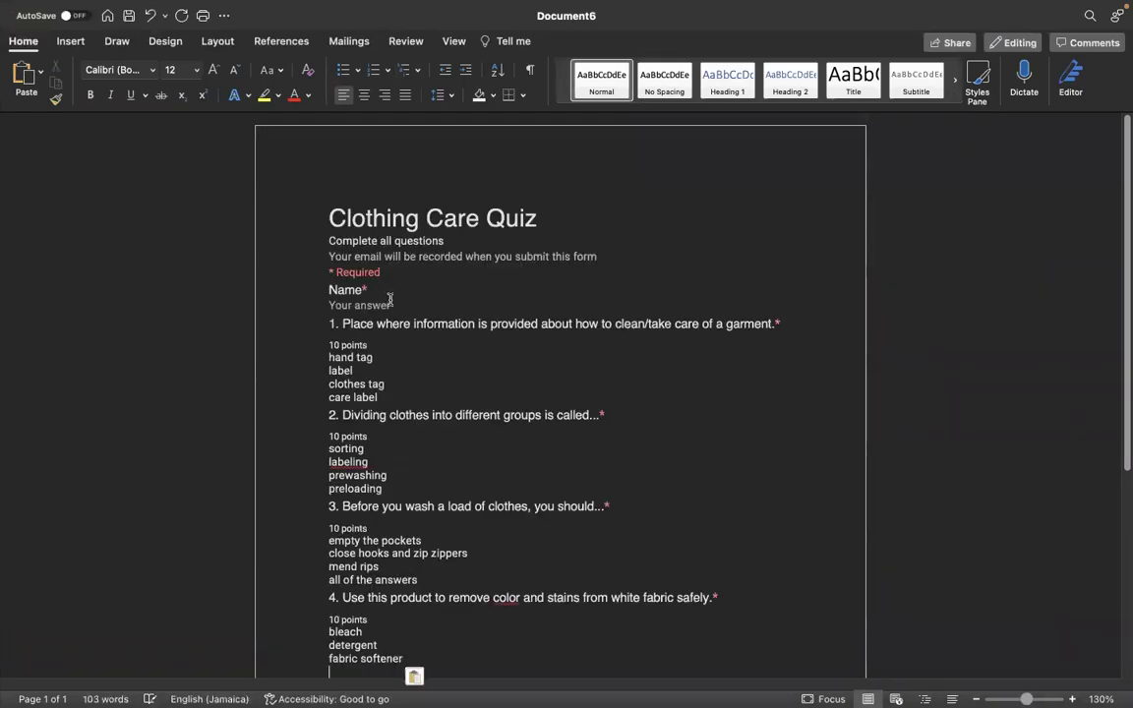
drag(394, 305, 340, 224)
key(BackSpace)
key(Return)
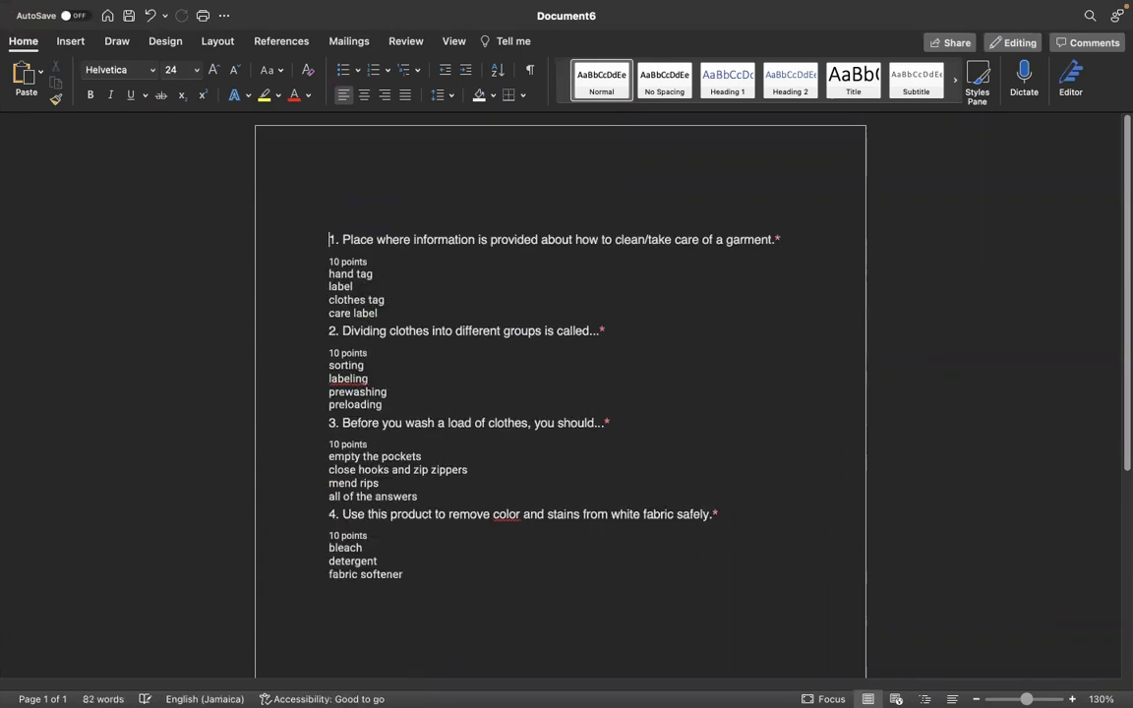
key(Return)
click(368, 248)
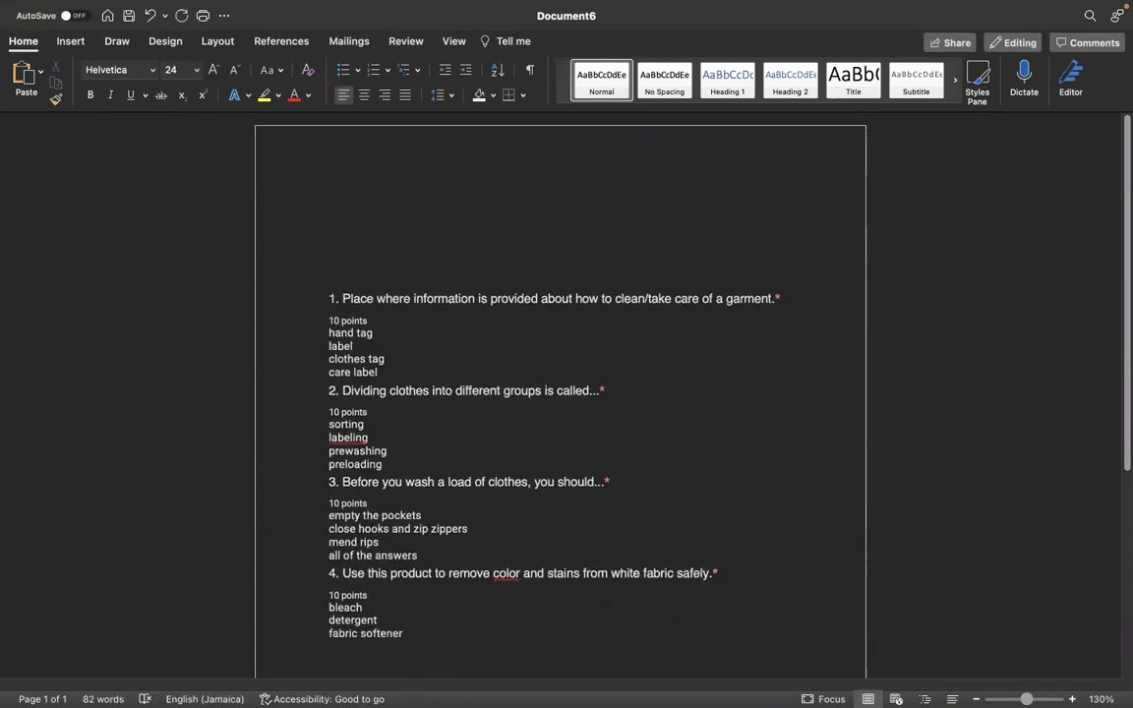
text(Examinat)
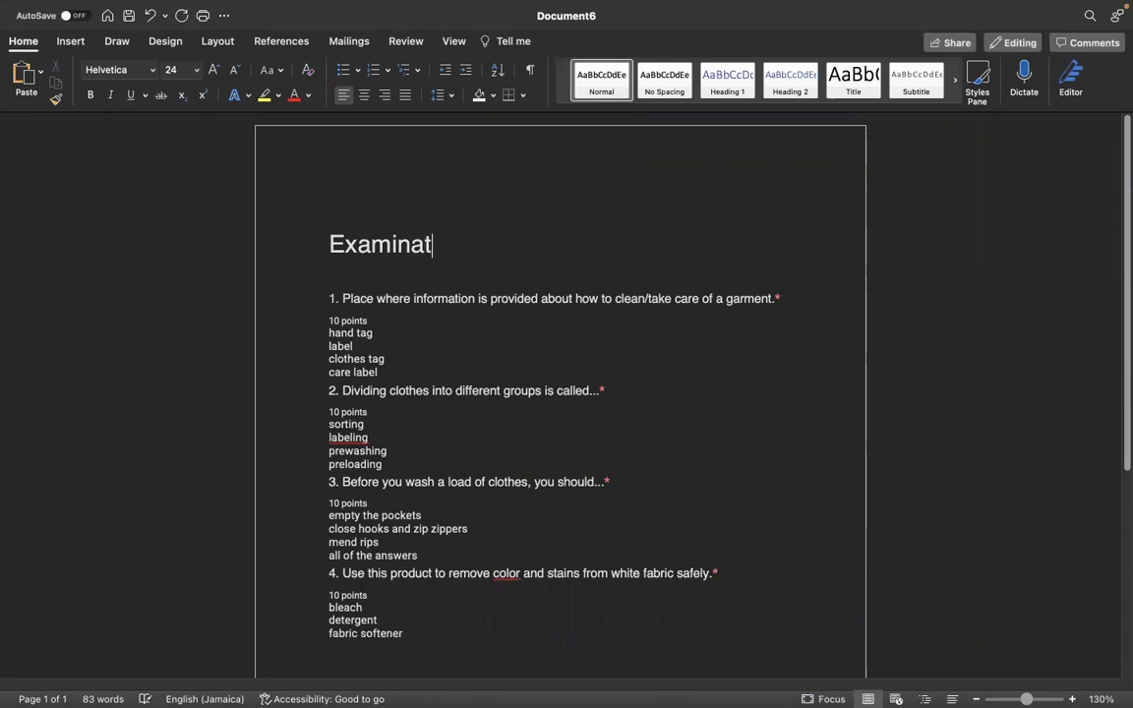
text(ion)
- Remove the asterisks and '10 points' lines from questions 1 and 2
click(799, 296)
key(BackSpace)
drag(368, 320, 329, 320)
key(BackSpace)
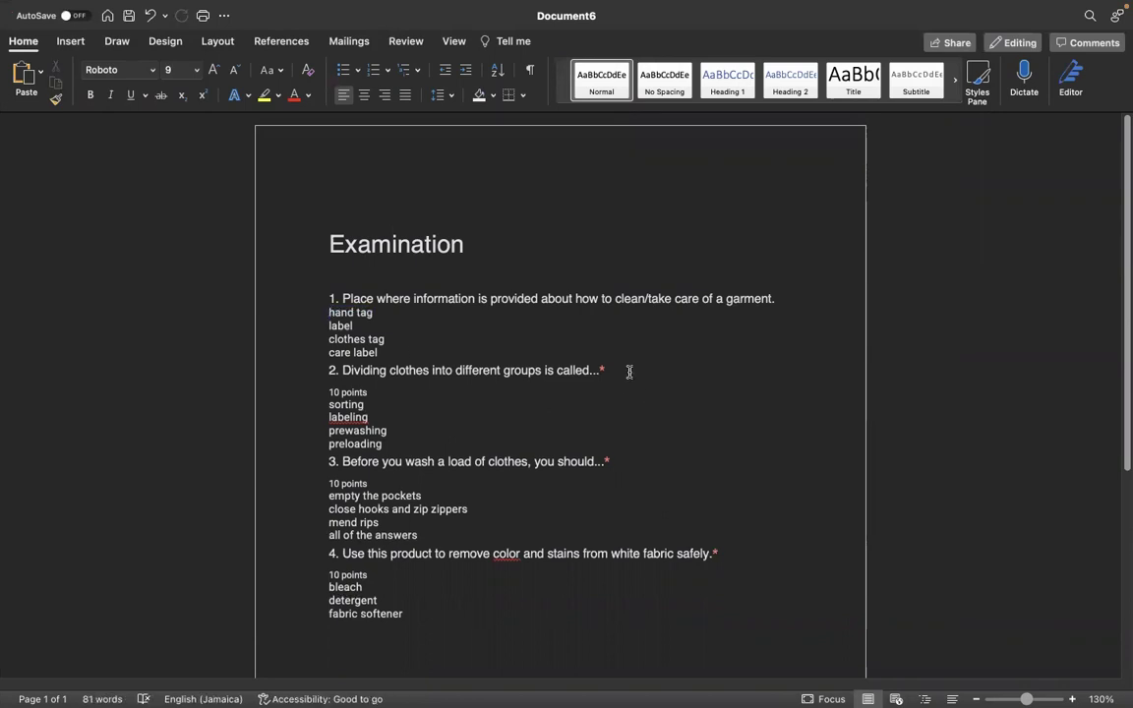
click(630, 371)
key(BackSpace)
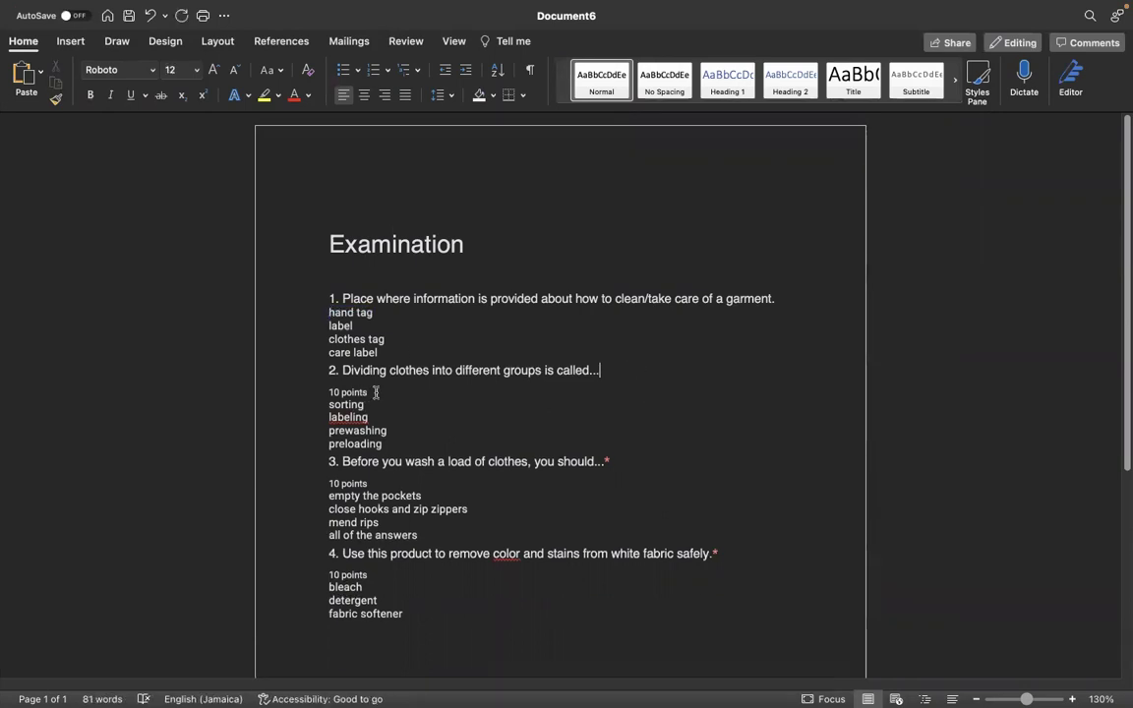
drag(376, 392, 328, 392)
key(BackSpace)
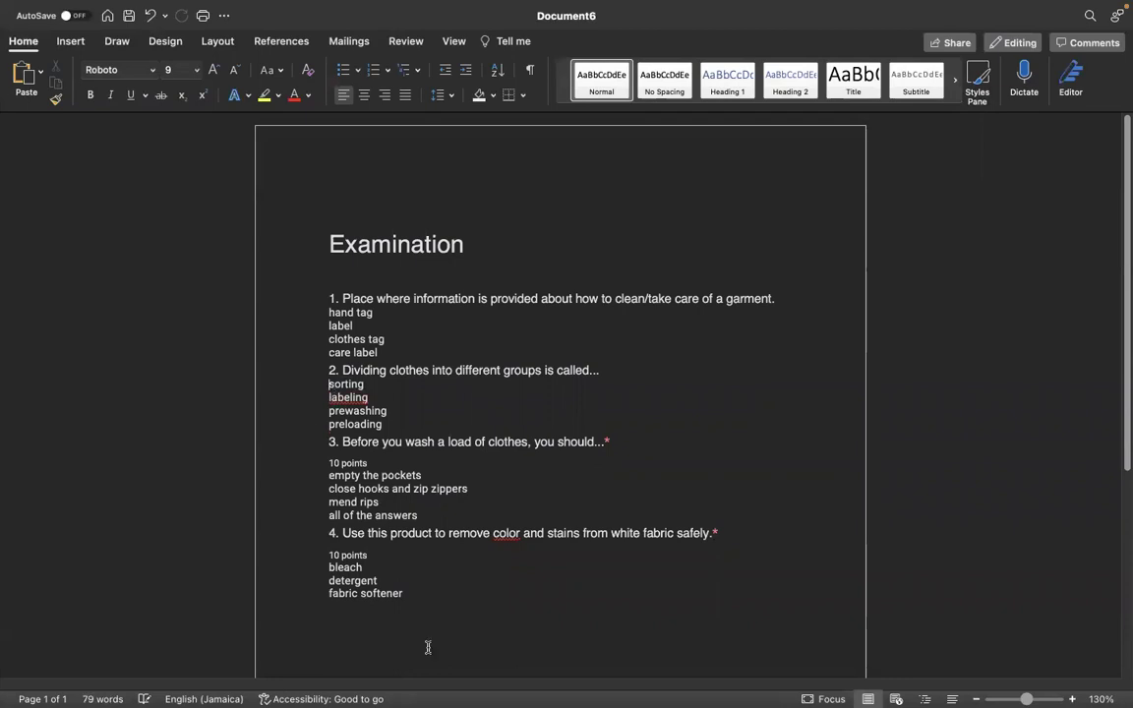